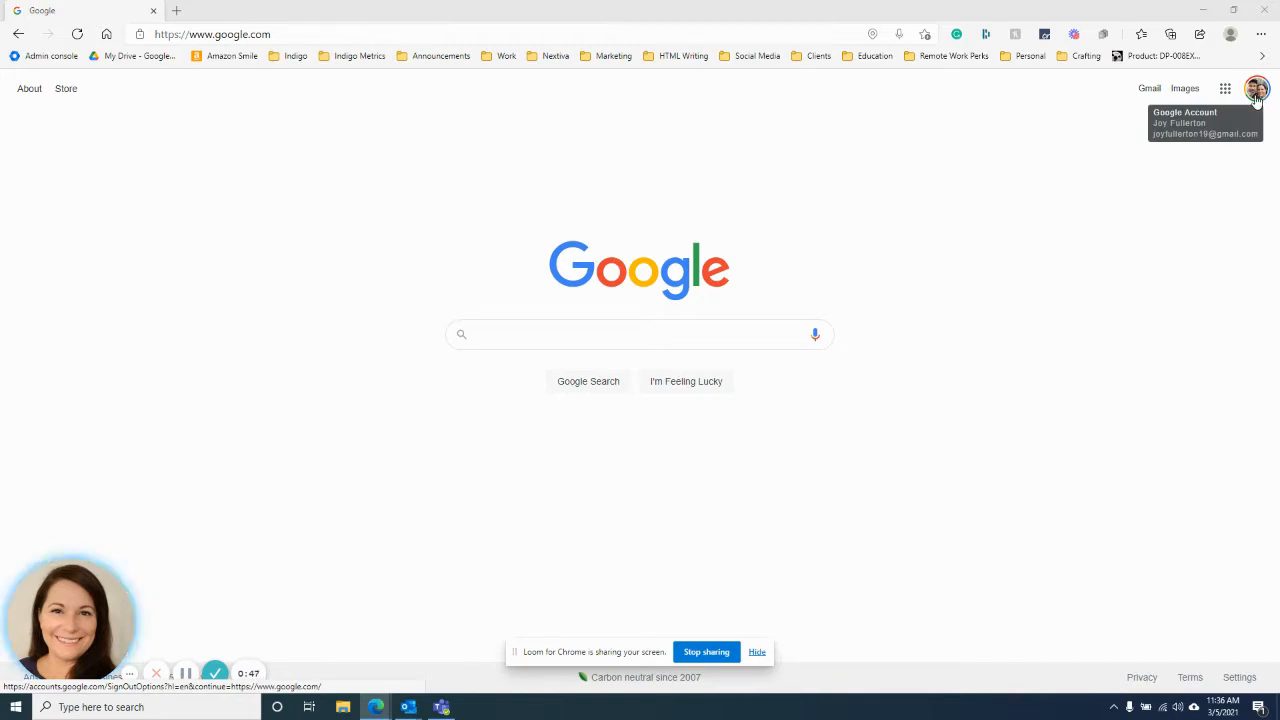
# Switch to the work Google account and open its Google Calendar.
pyautogui.click(1257, 92)
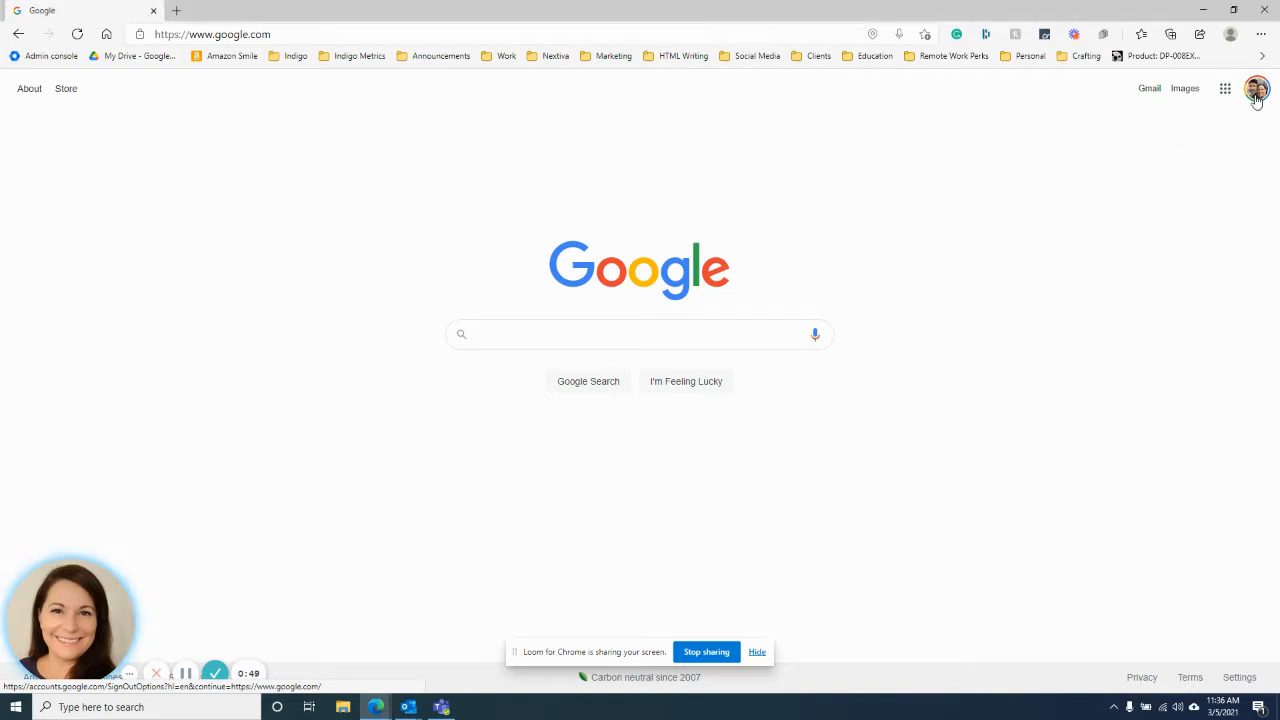
pyautogui.click(1141, 300)
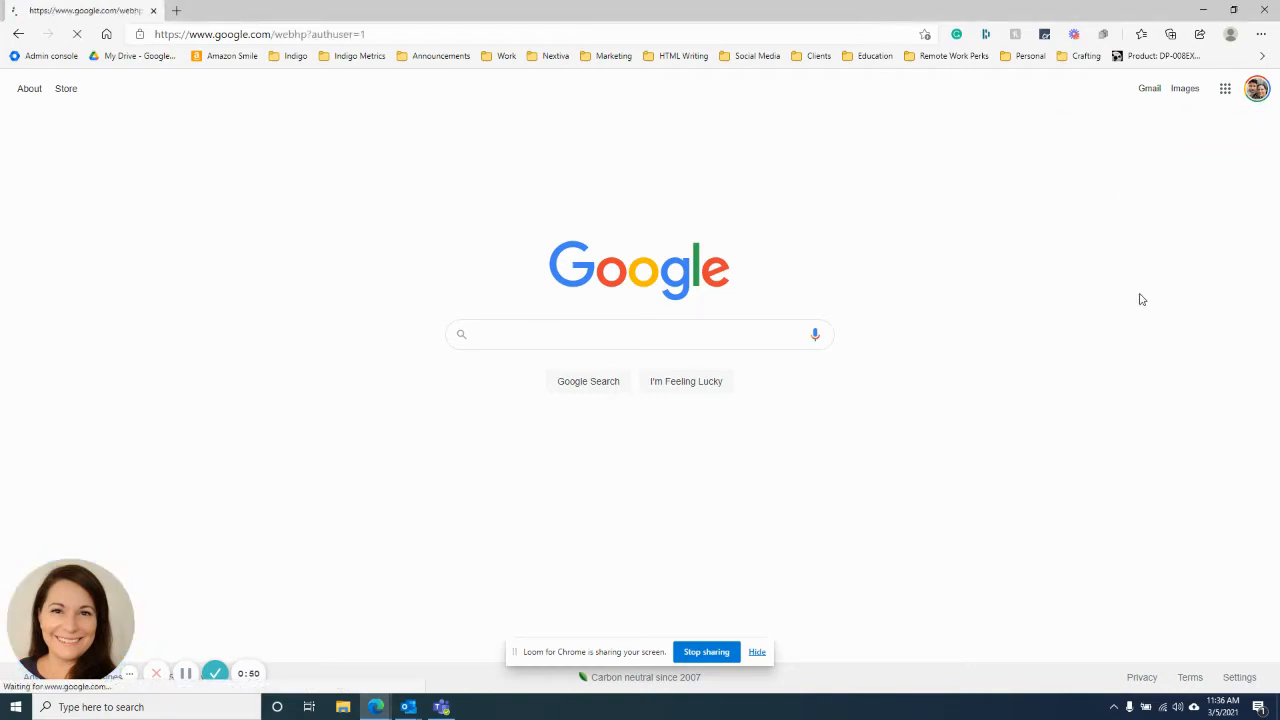
pyautogui.click(1226, 90)
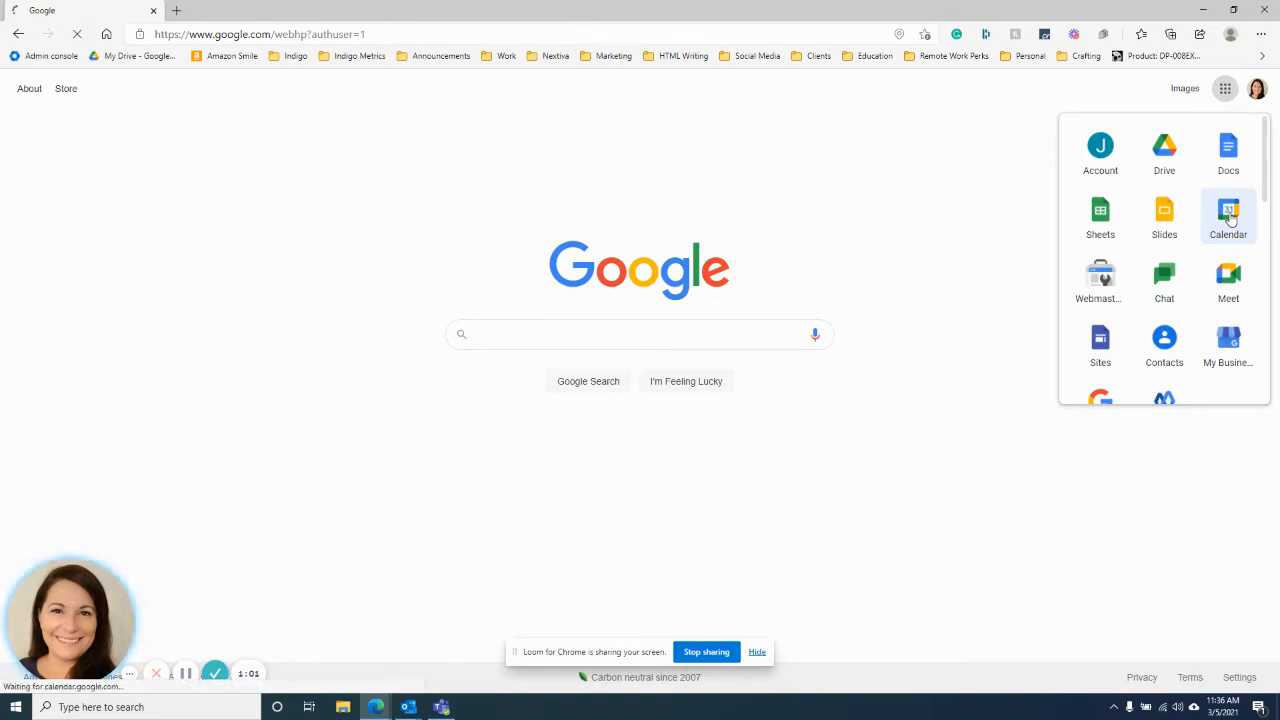
pyautogui.click(1229, 216)
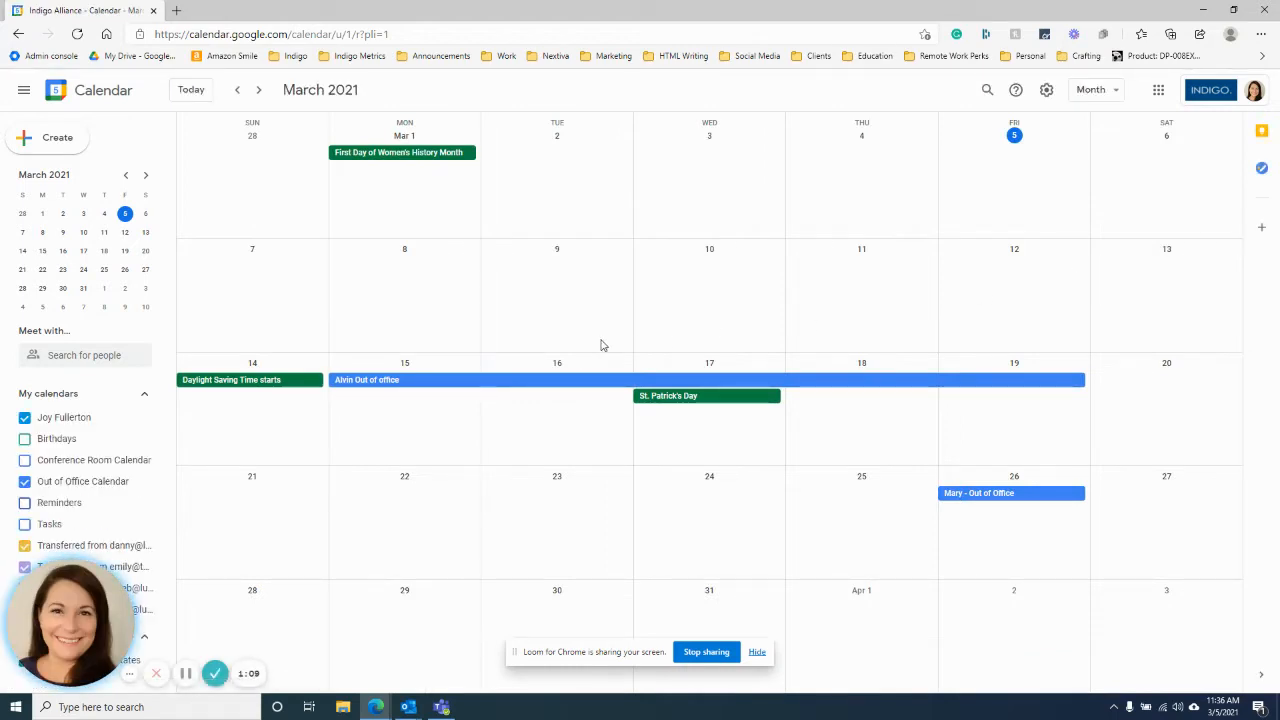
pyautogui.doubleClick(428, 290)
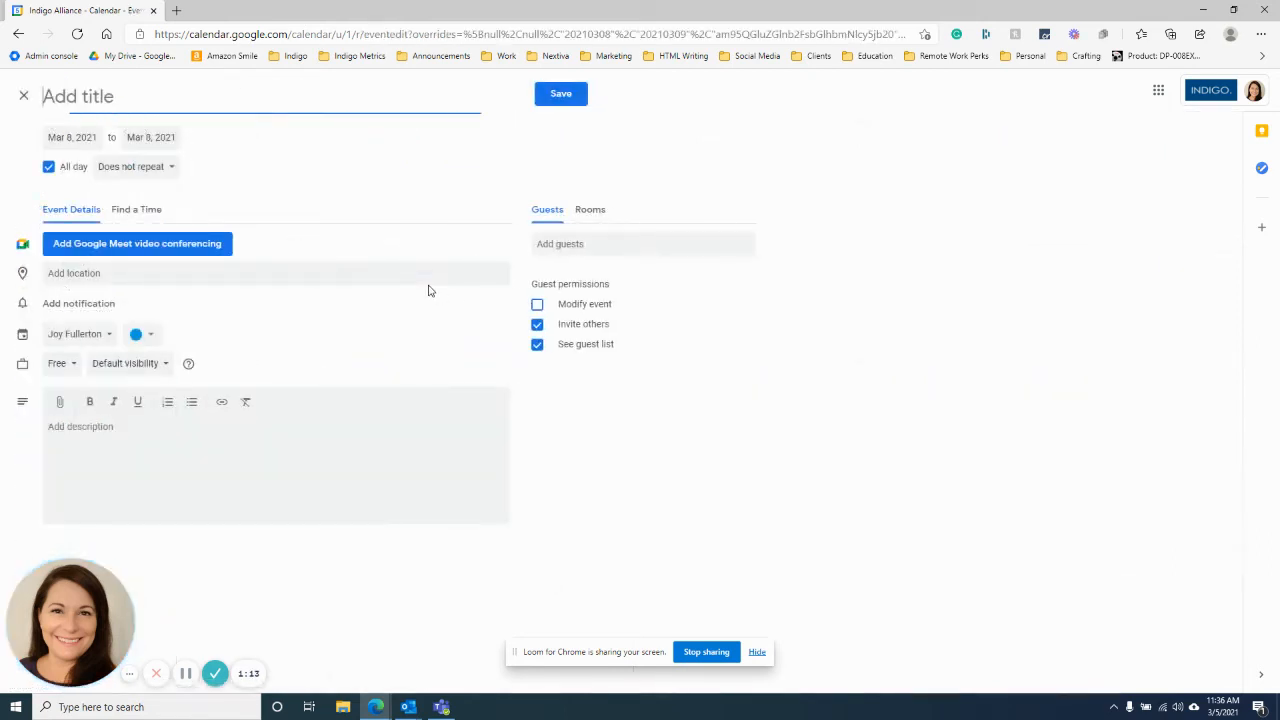
pyautogui.click(22, 98)
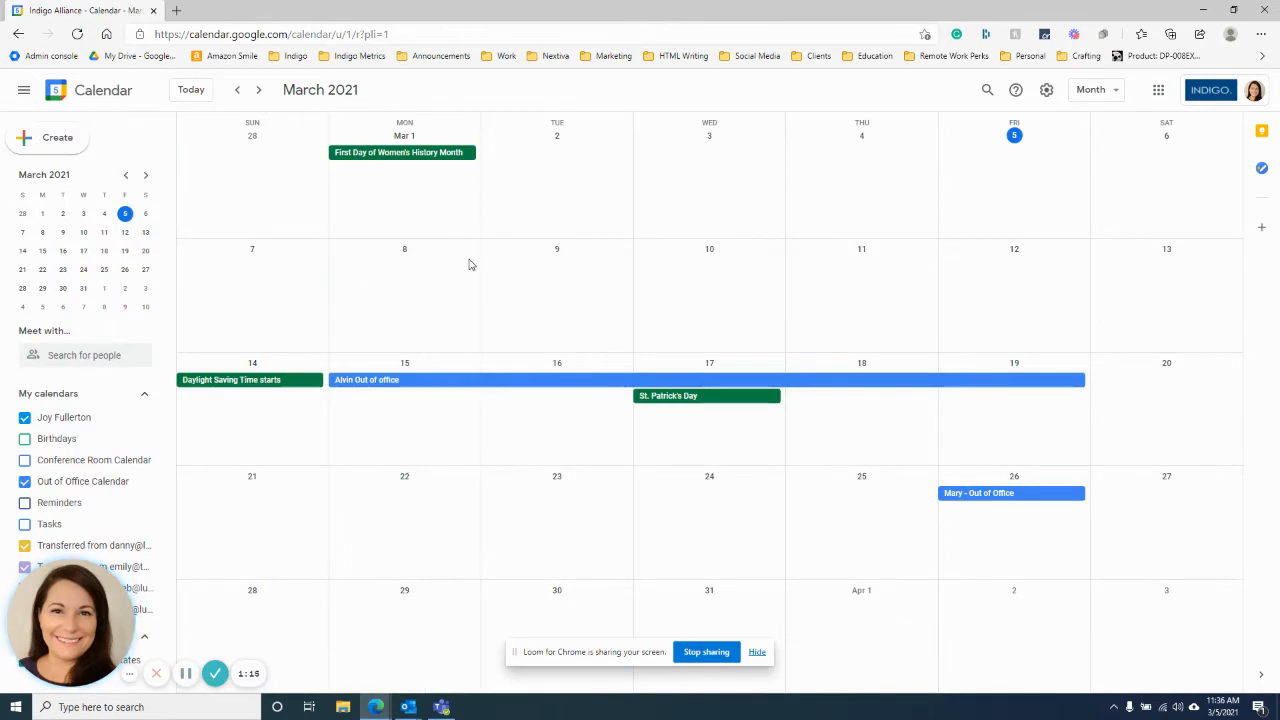
pyautogui.click(456, 271)
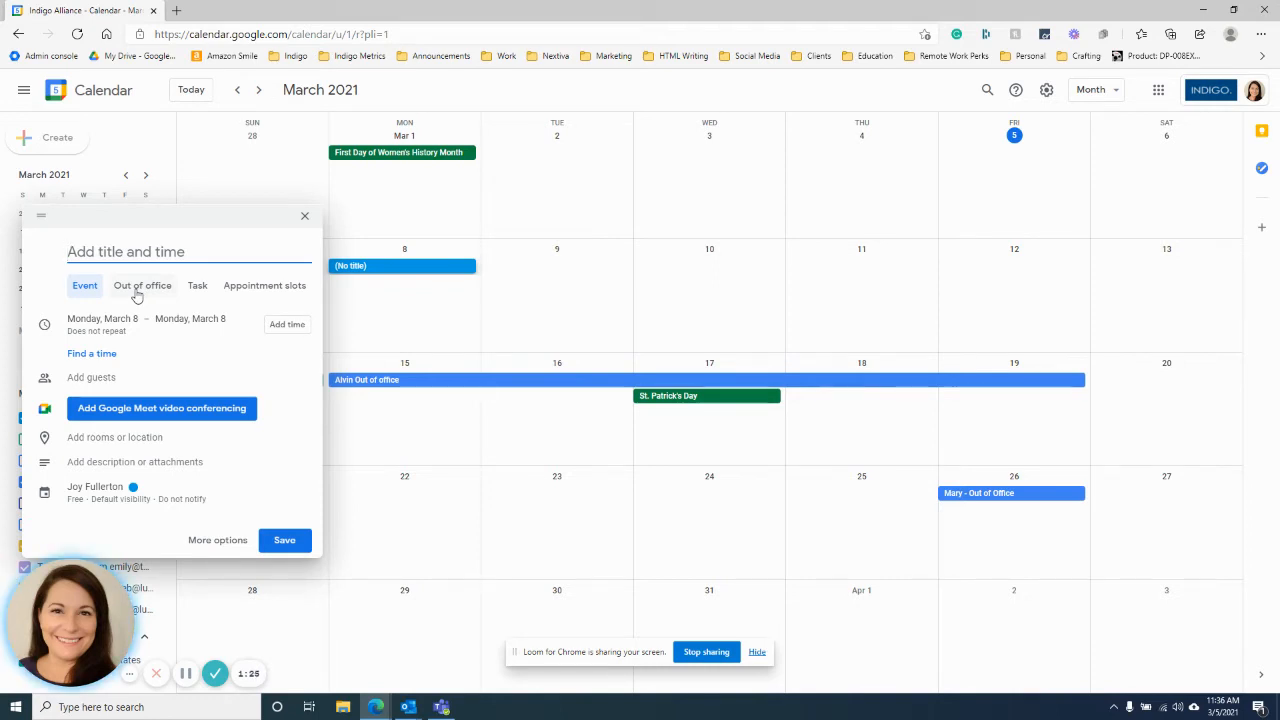
pyautogui.click(304, 217)
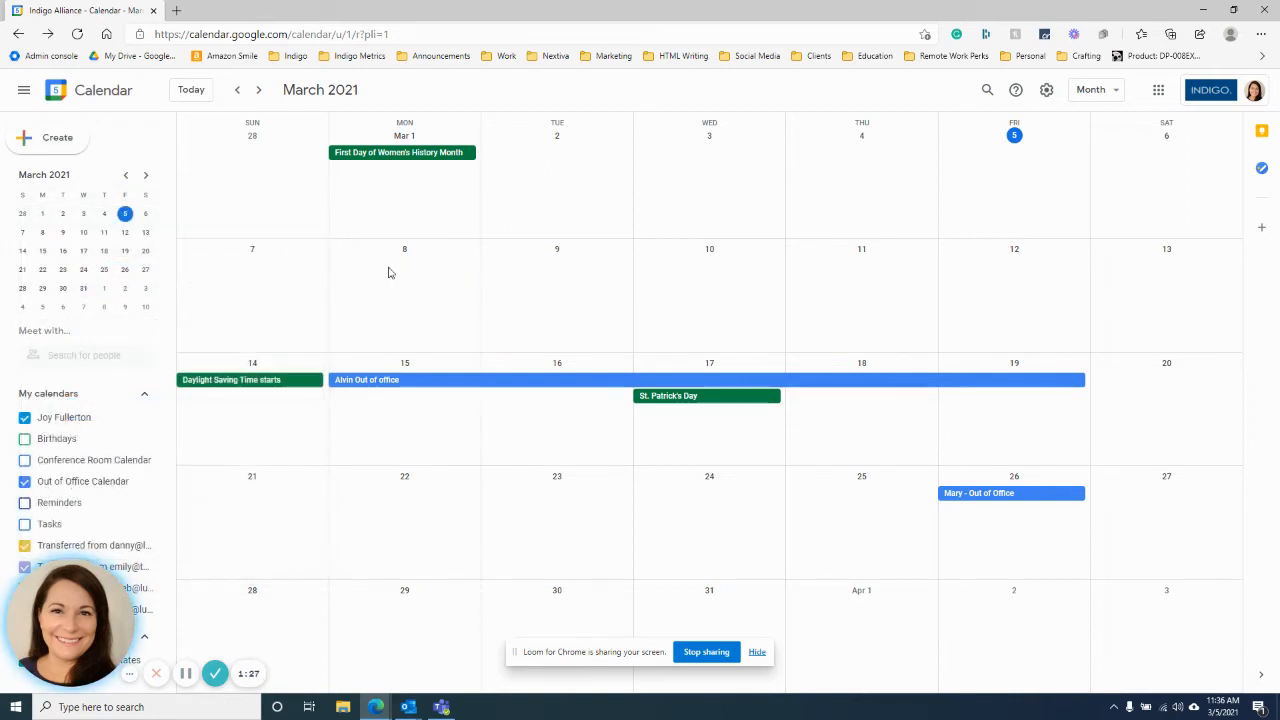
# Start a detailed event on March 8, 2021, titled with the employee's first name followed by "- Out of Office (Avail by email)".
pyautogui.click(389, 270)
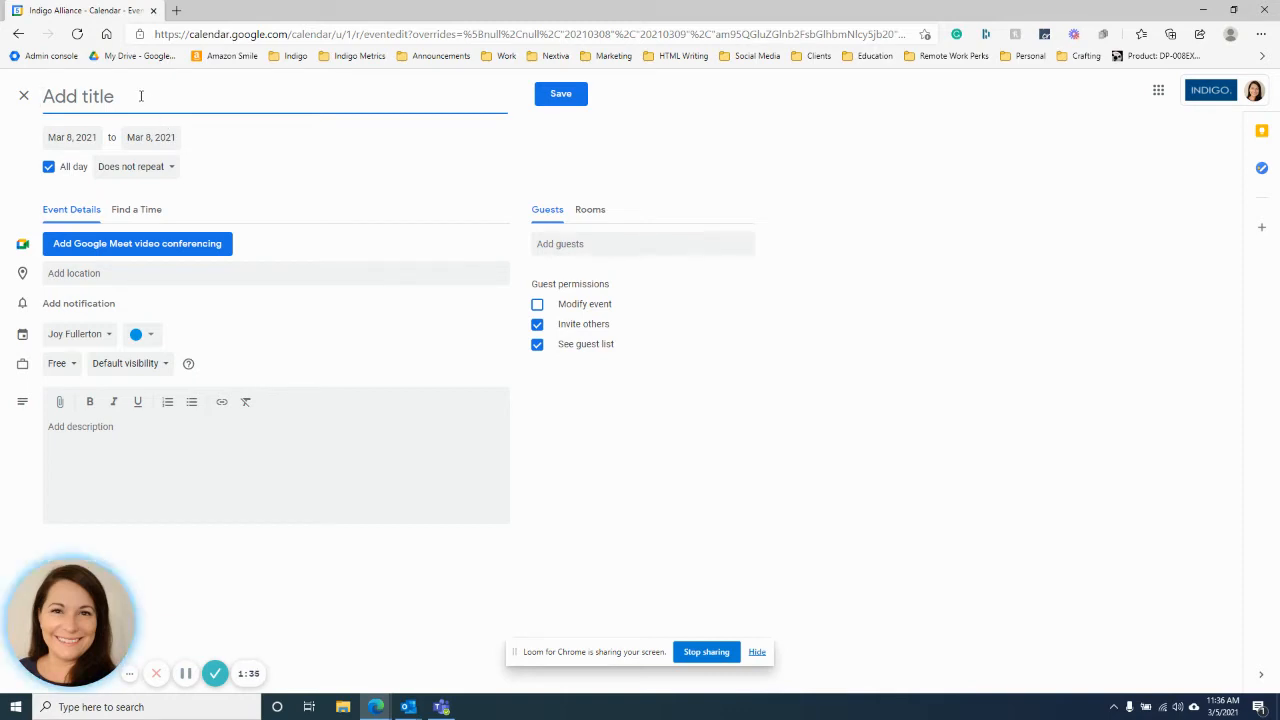
pyautogui.write('Joy -')
pyautogui.write('Out')
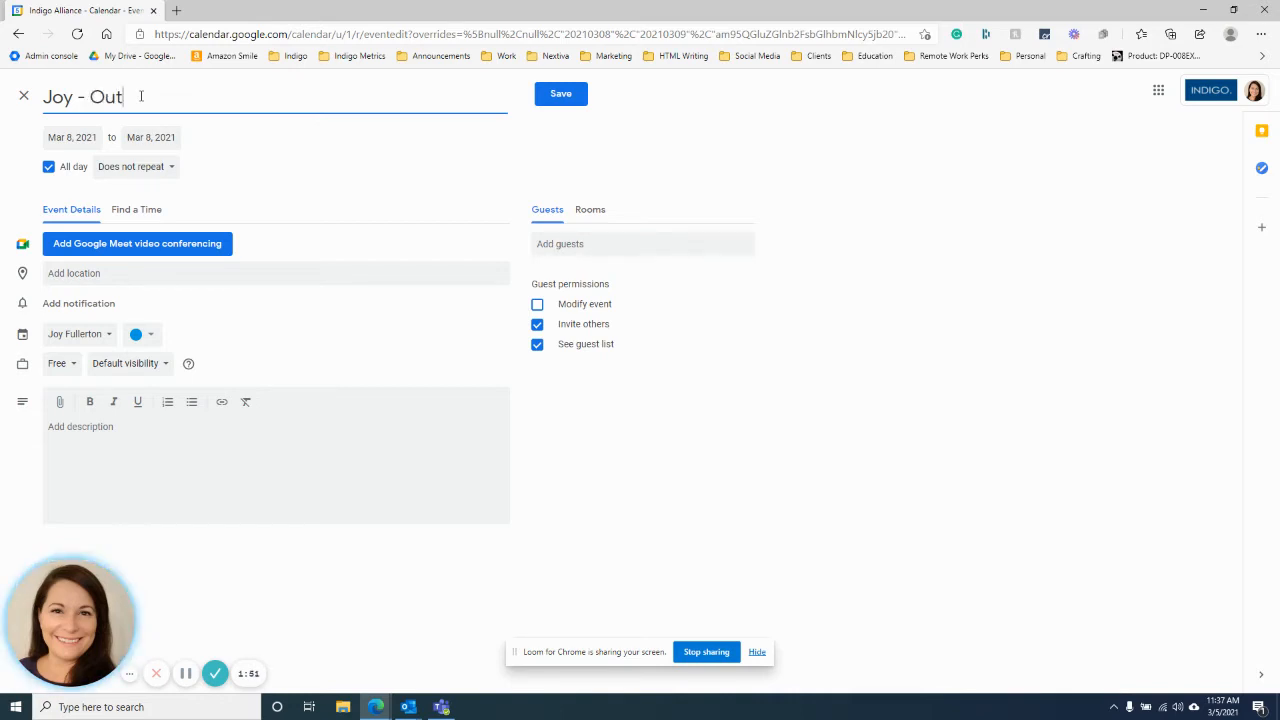
pyautogui.write(' of Office')
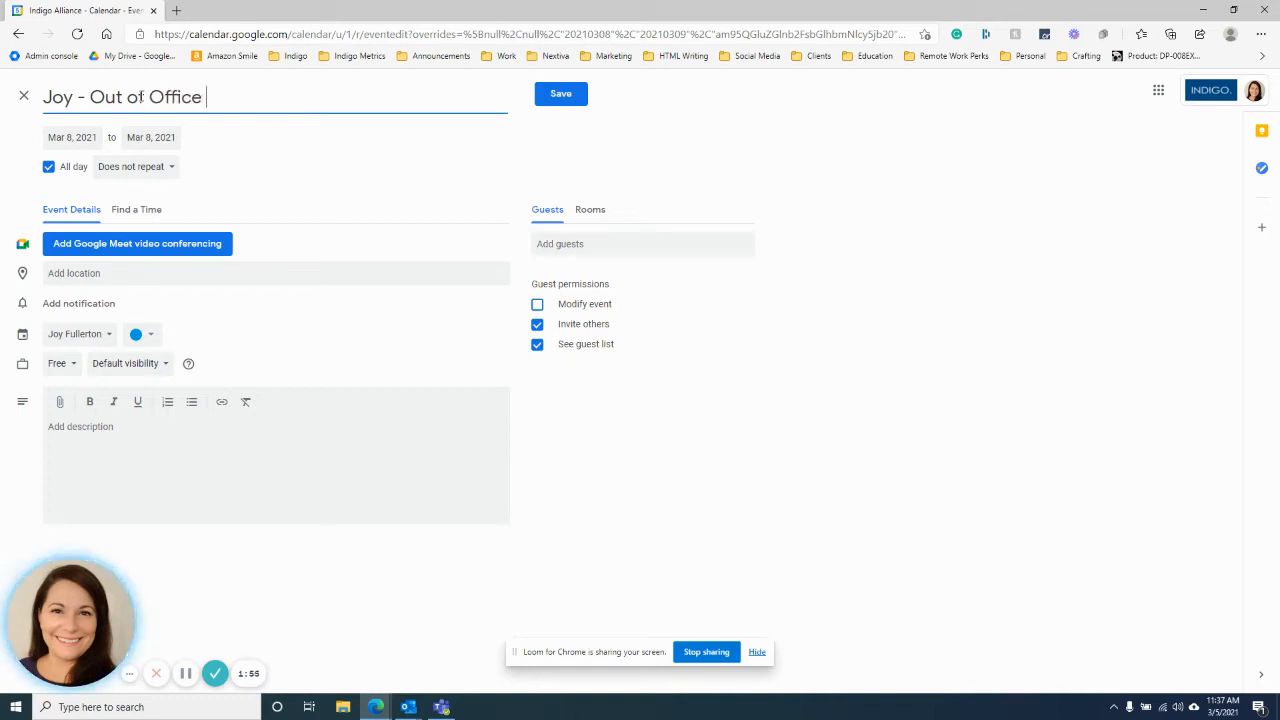
pyautogui.write(' (Avail ')
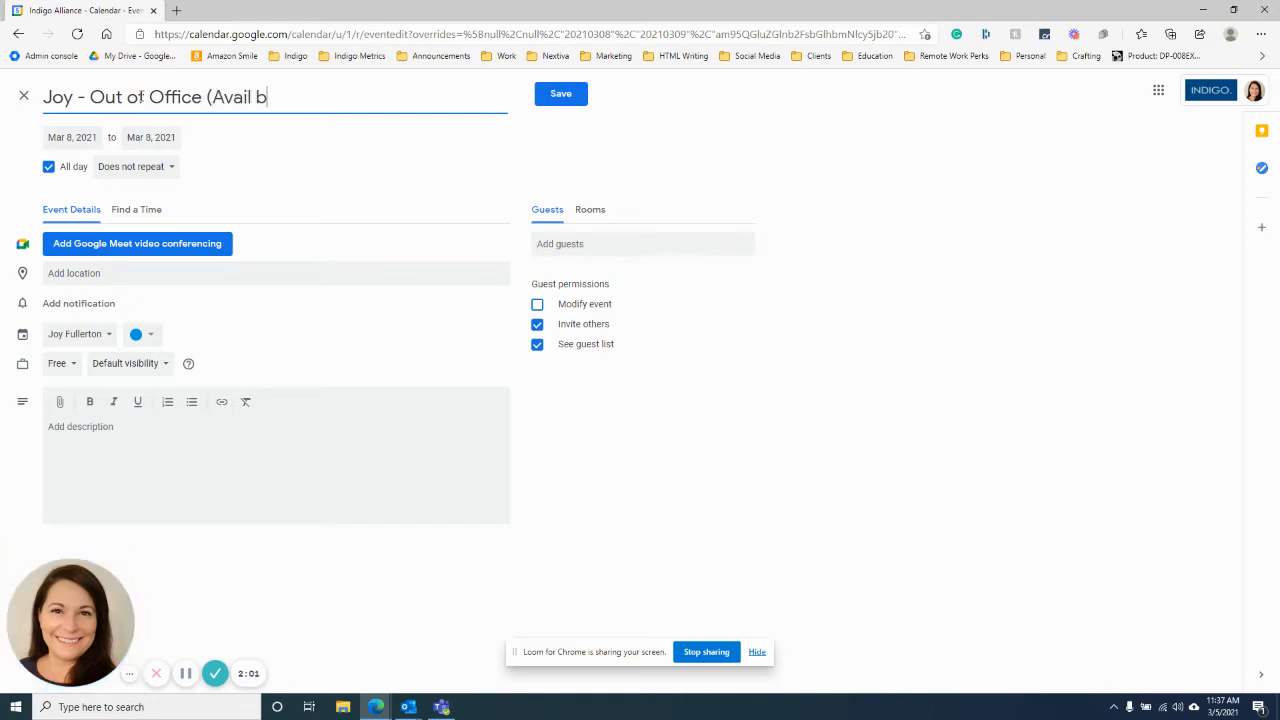
pyautogui.write('by email')
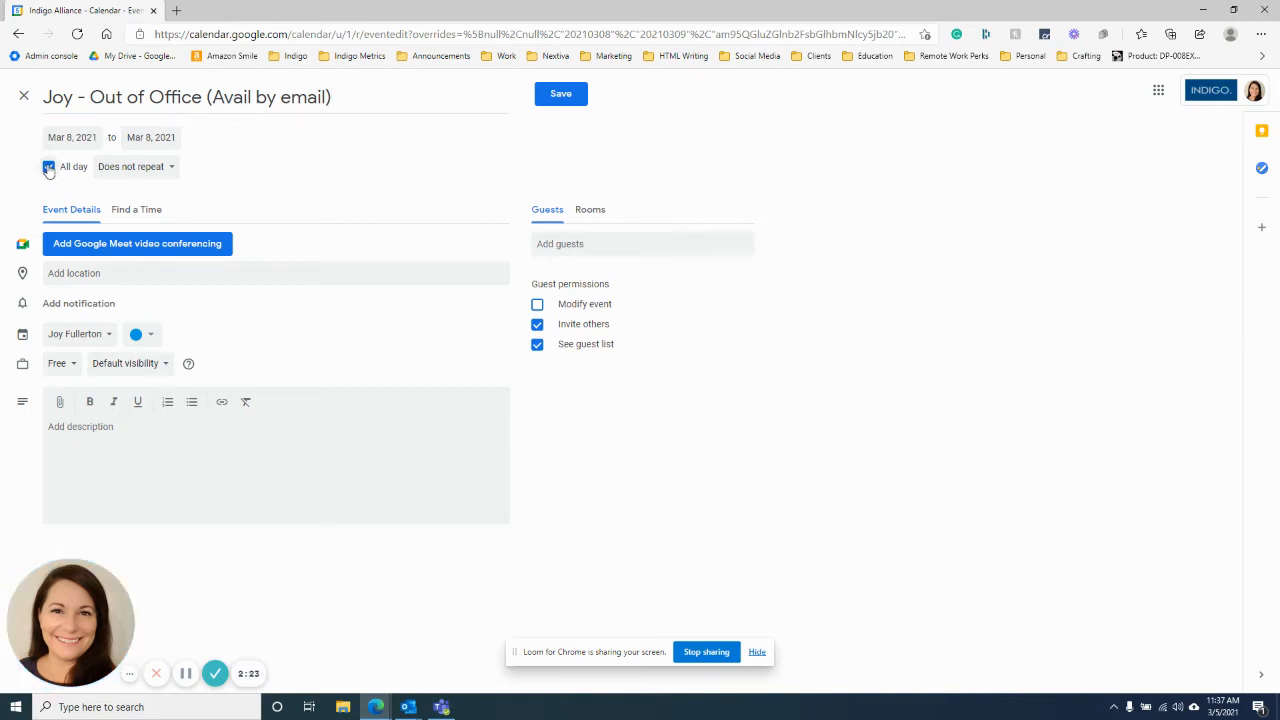
pyautogui.click(48, 168)
pyautogui.click(148, 139)
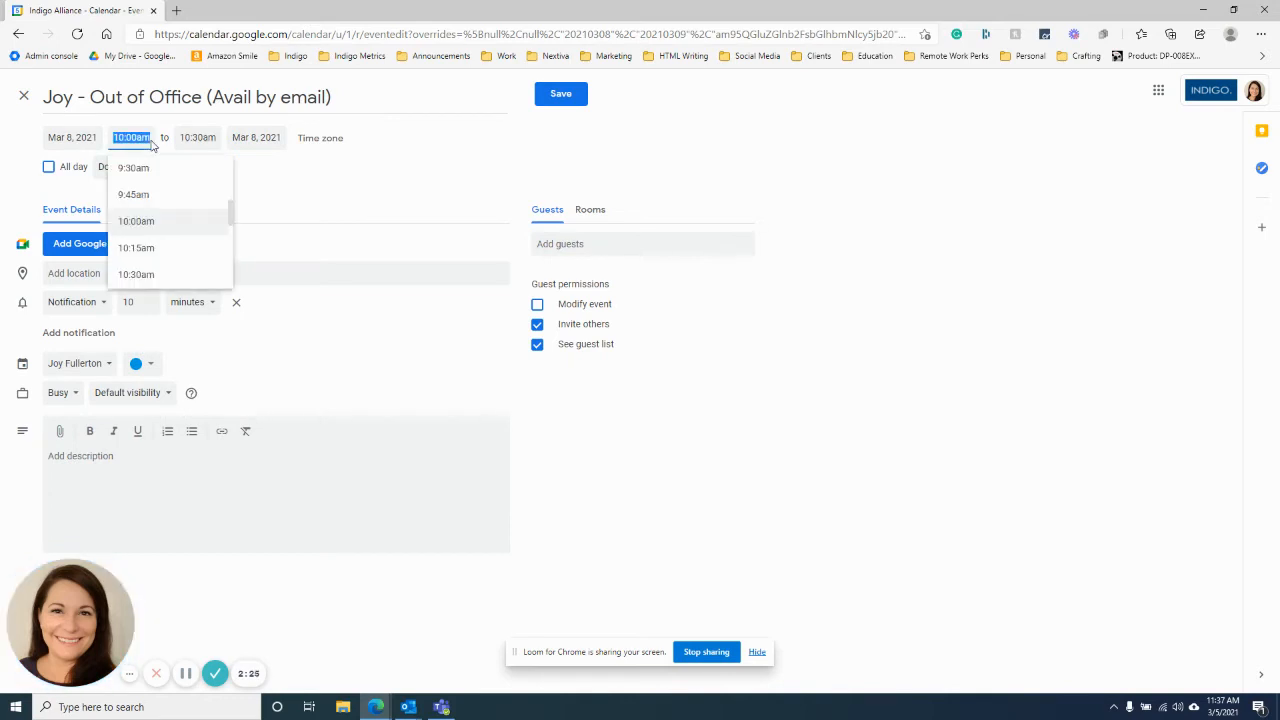
pyautogui.scroll(-3, 152, 196)
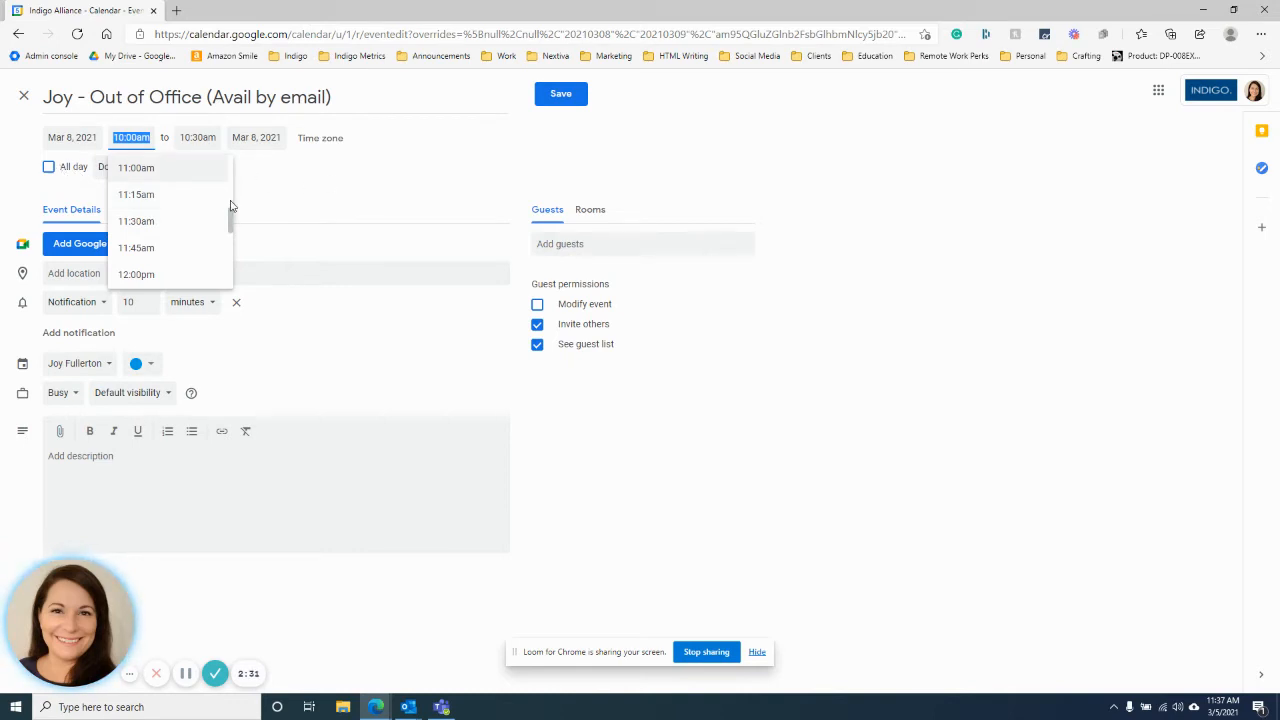
pyautogui.scroll(1, 173, 185)
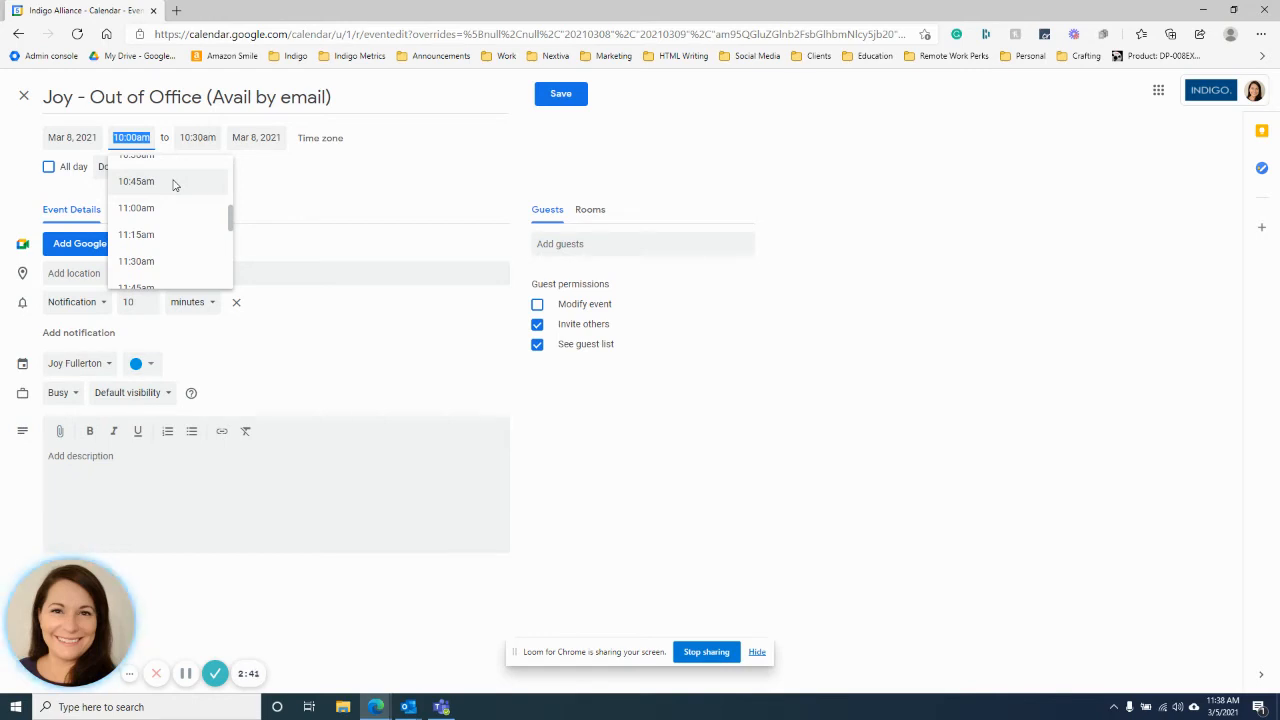
pyautogui.click(48, 167)
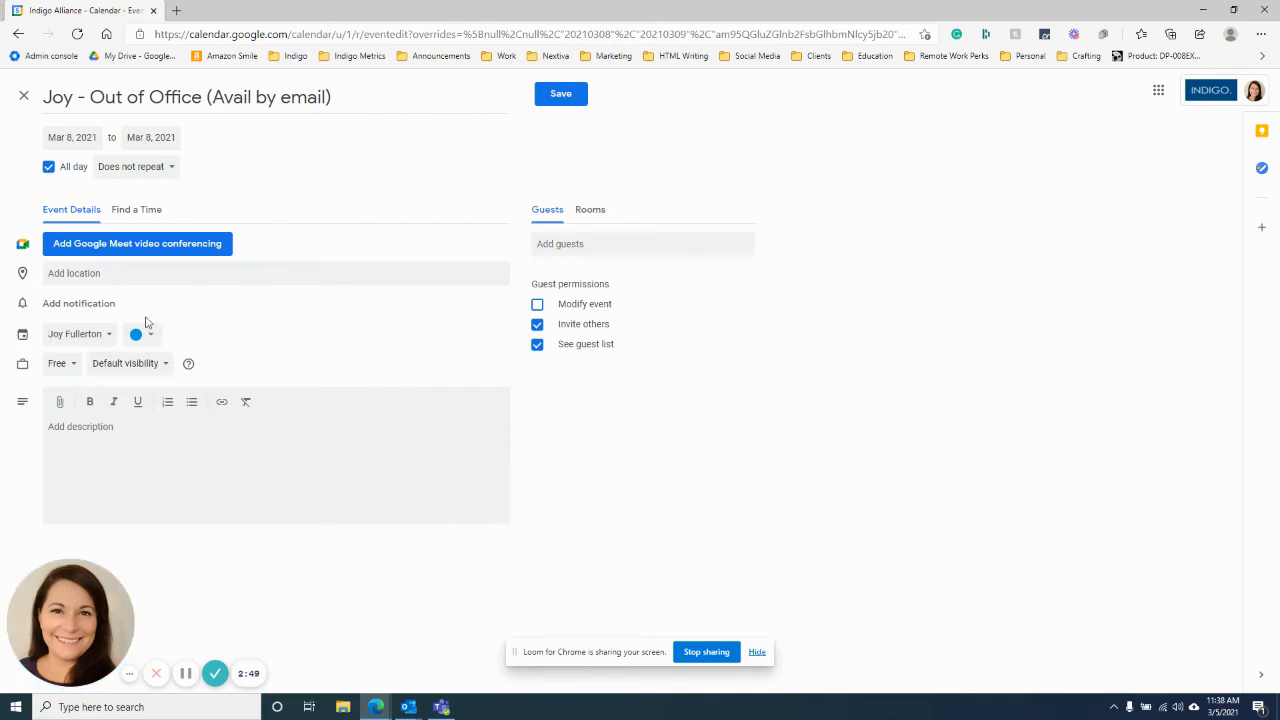
# Assign the event to the Out of Office Calendar and save it.
pyautogui.click(86, 342)
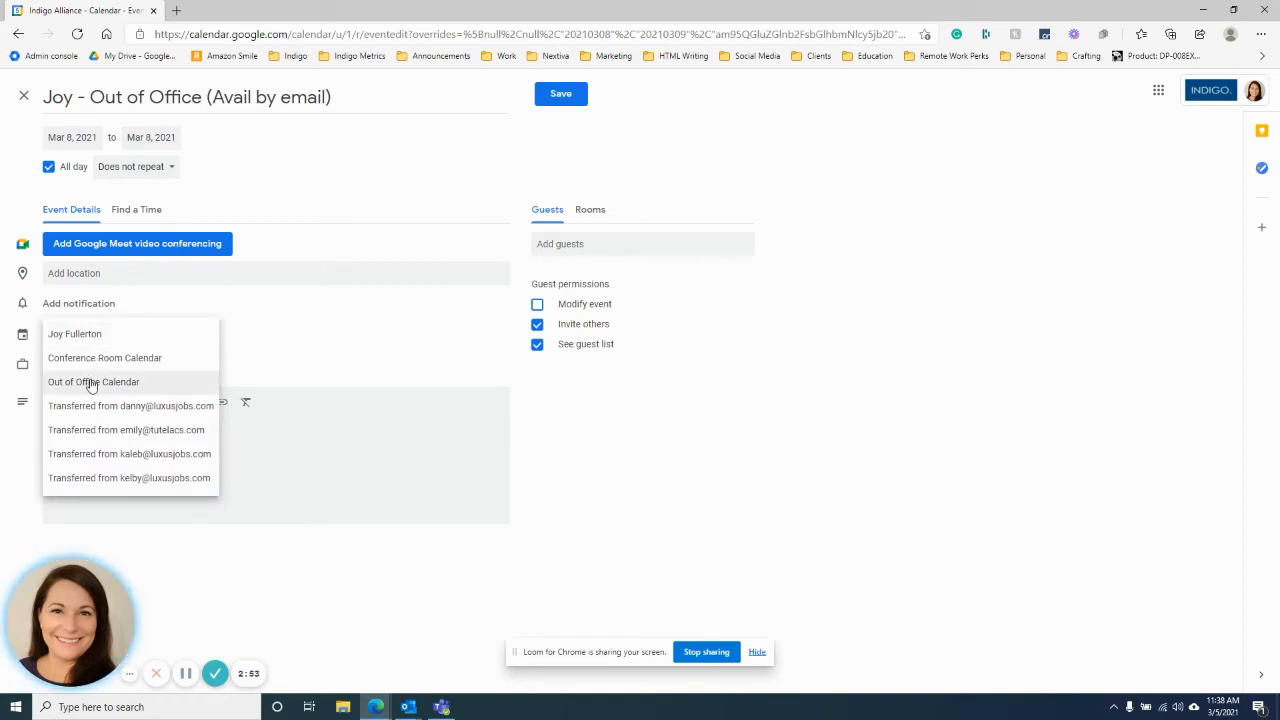
pyautogui.click(90, 382)
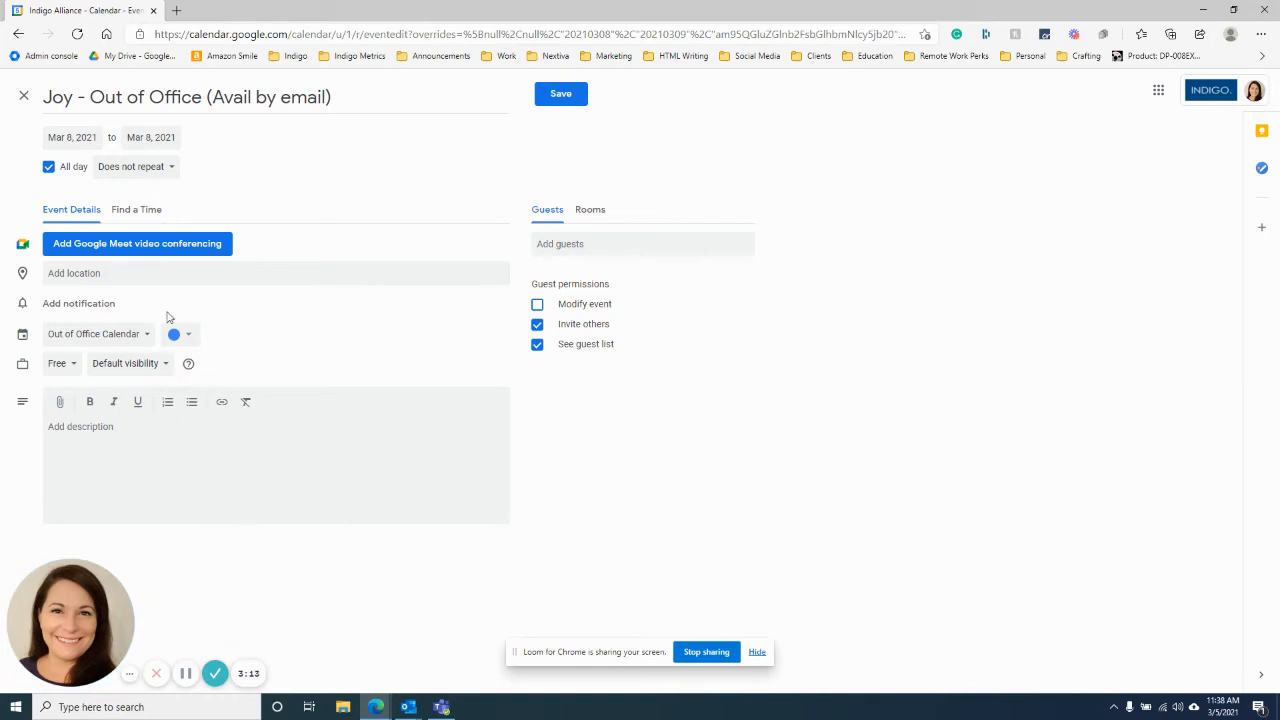
pyautogui.click(561, 96)
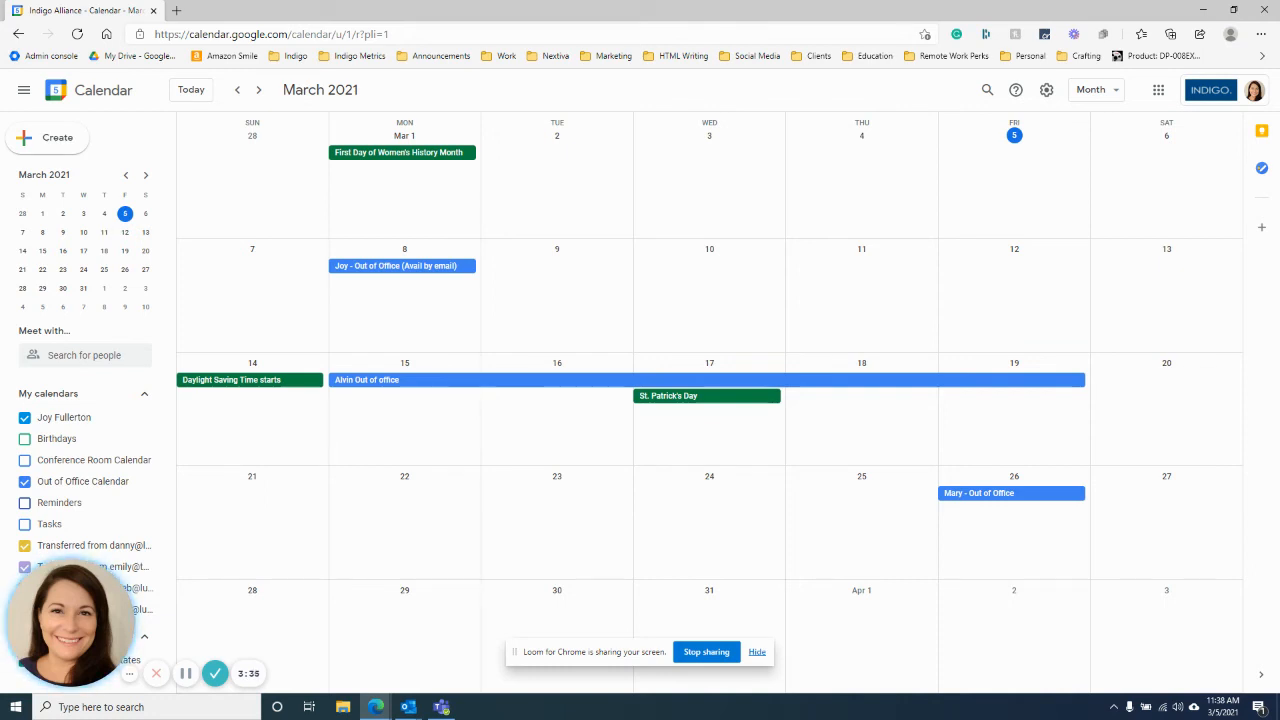
# Switch to the Outlook calendar and open a new all-day event on Thursday, March 4, 2021.
pyautogui.hotkey('alt', 'Tab')
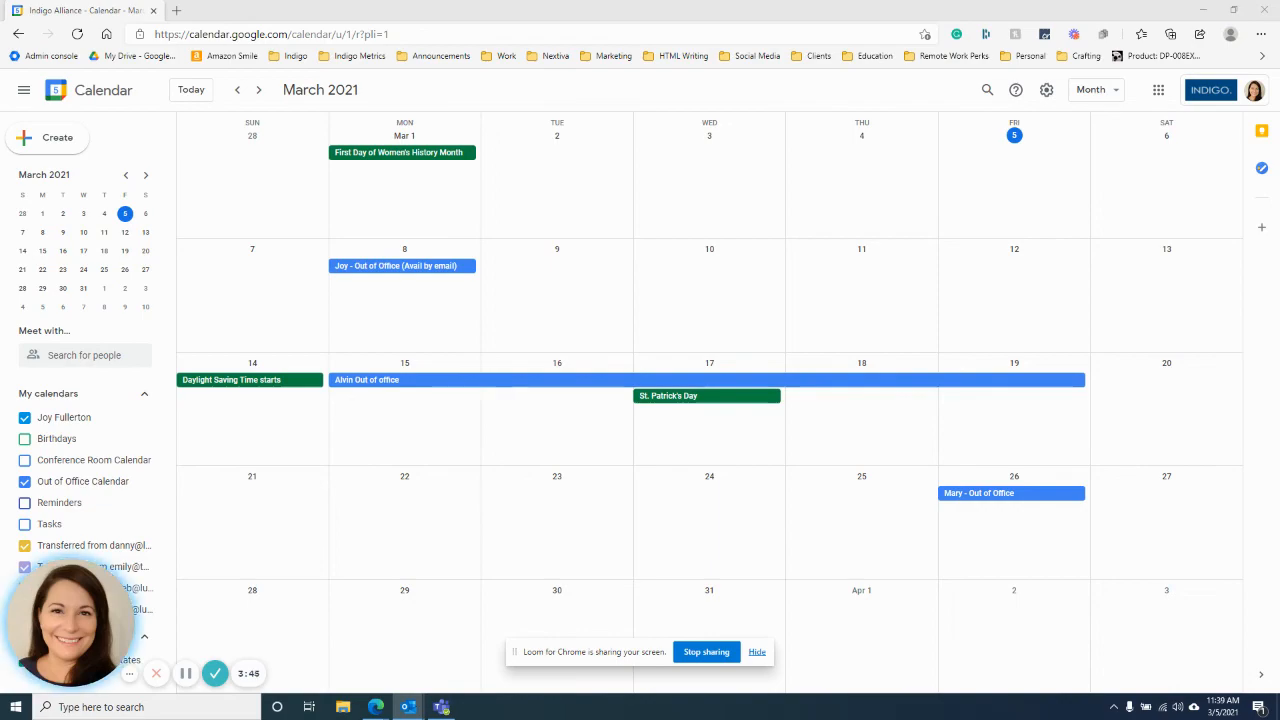
pyautogui.moveTo(1279, 98); pyautogui.dragTo(705, 15)
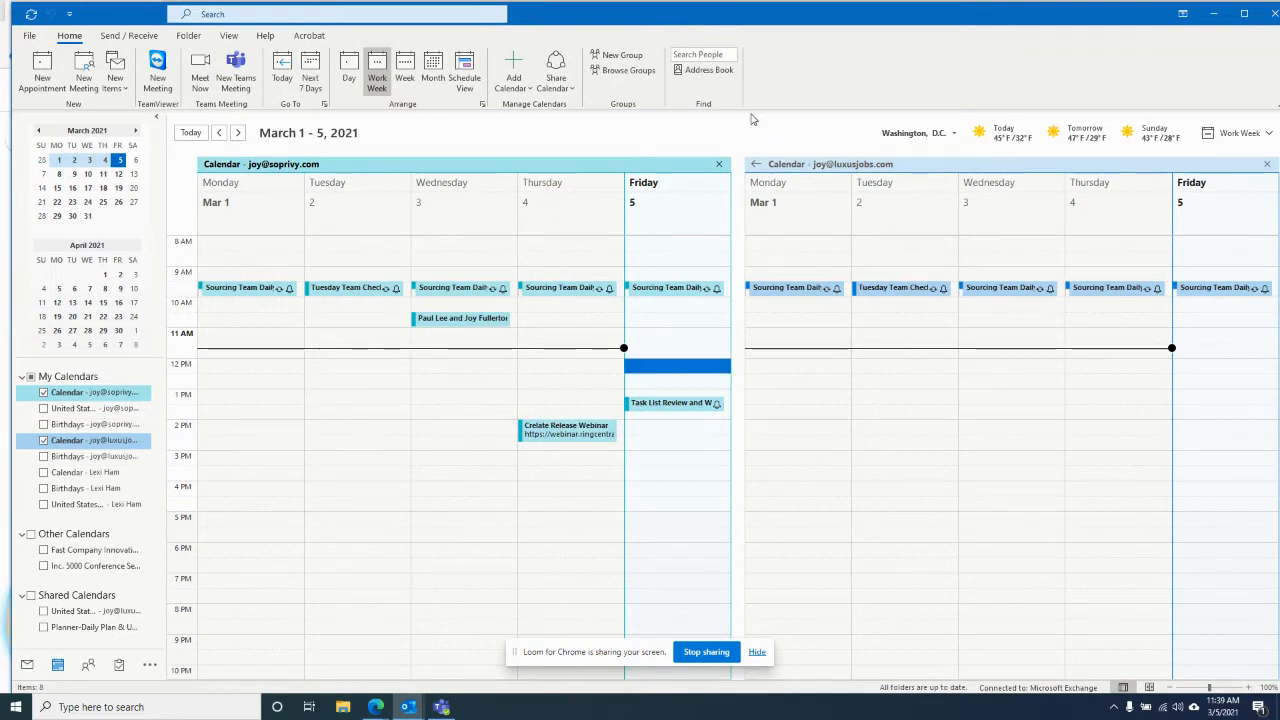
pyautogui.click(560, 214)
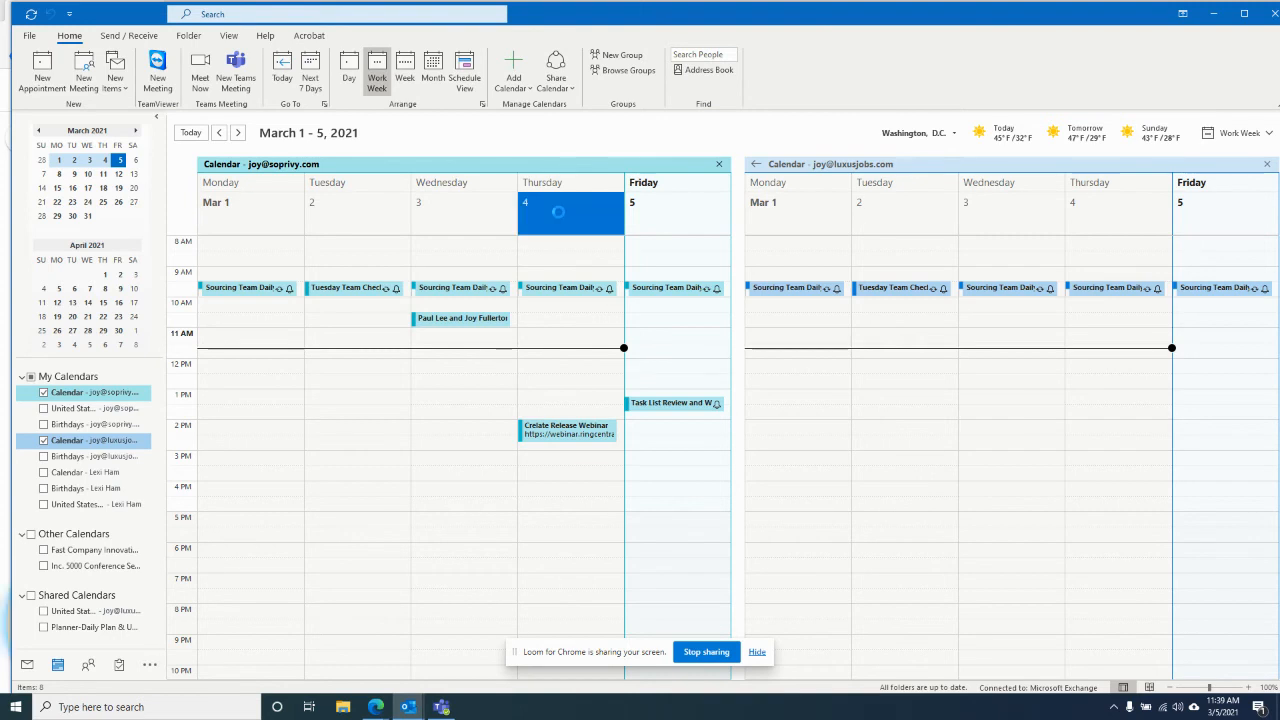
pyautogui.doubleClick(558, 211)
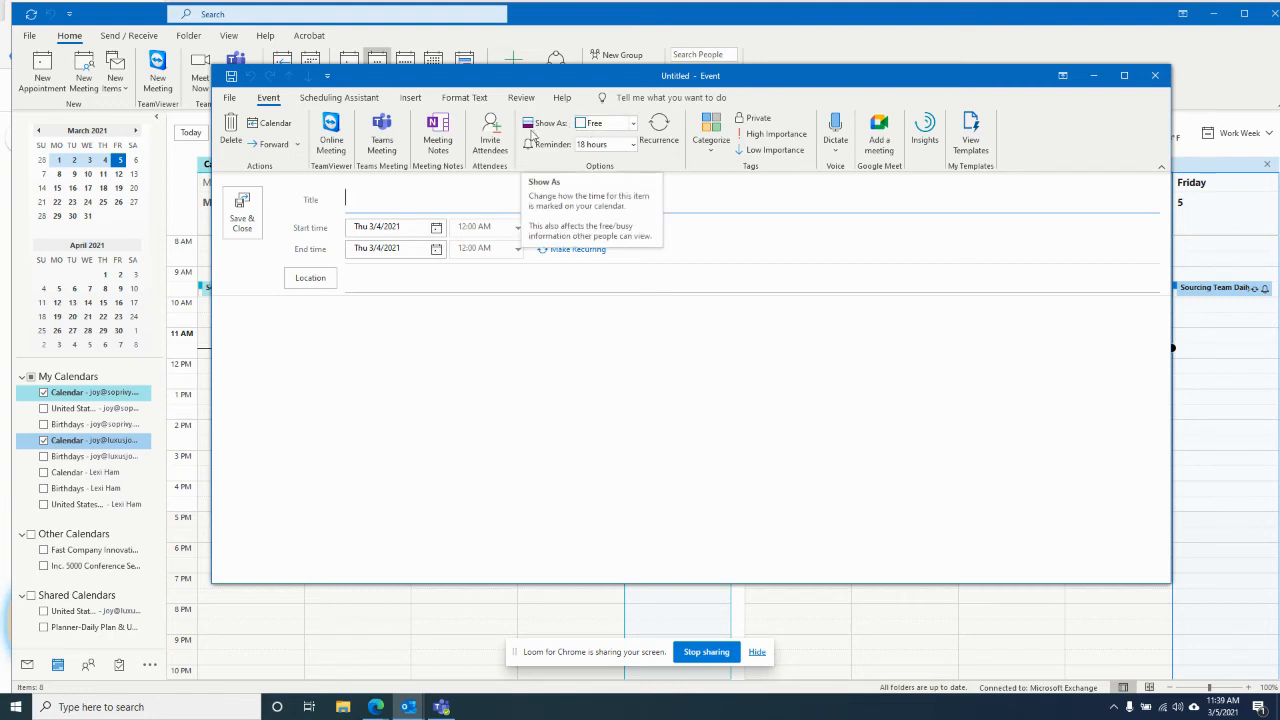
# Show the event as Out of Office, title it "Out Office", and save it, dismissing its reminder.
pyautogui.click(605, 123)
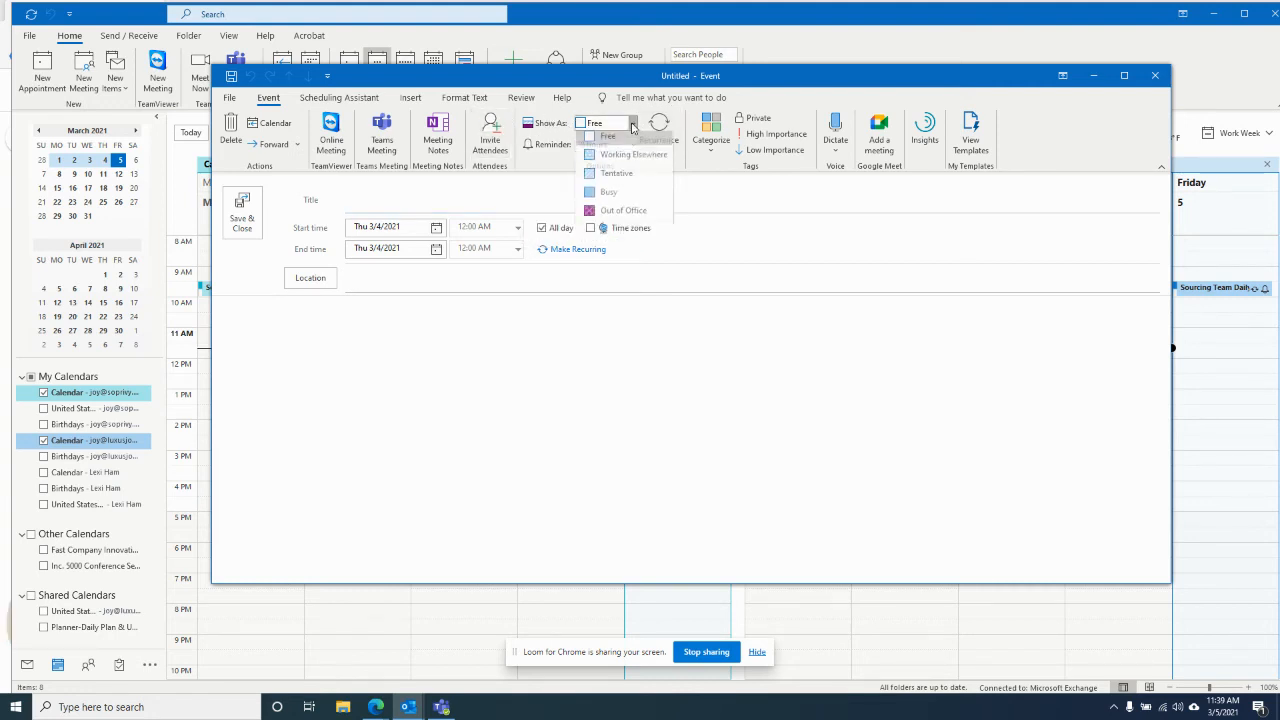
pyautogui.click(625, 216)
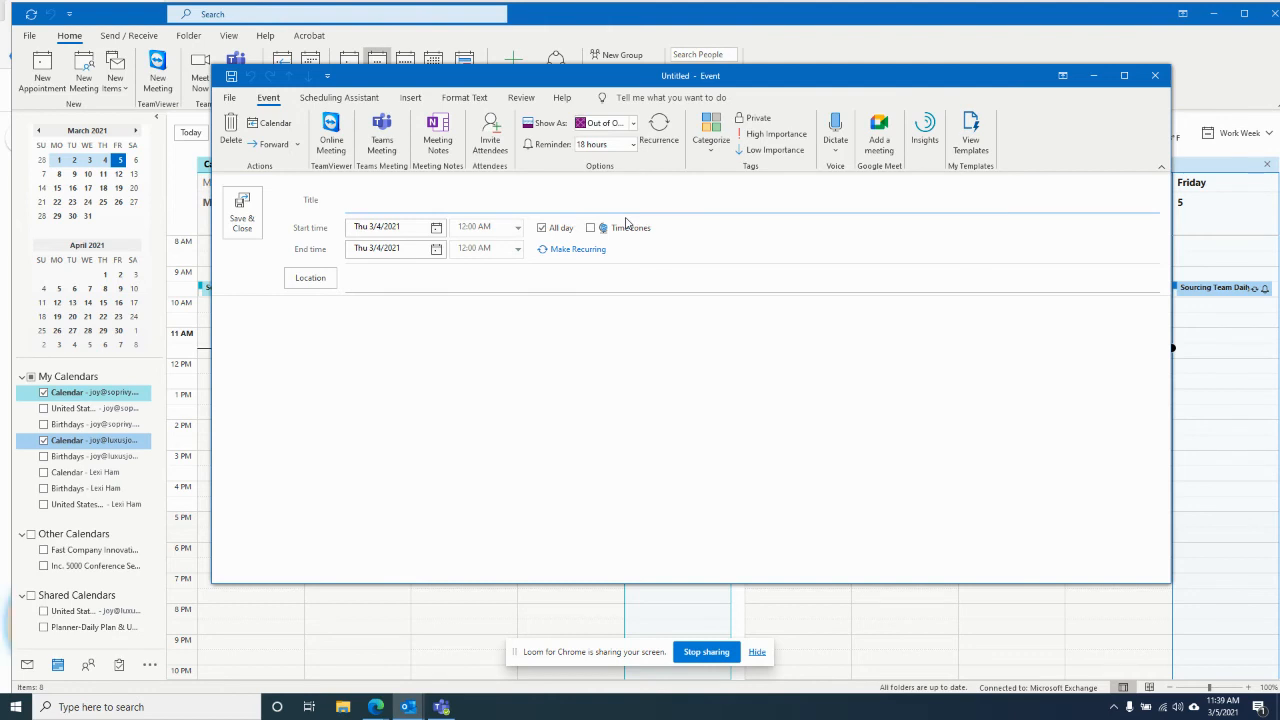
pyautogui.write('Out Office')
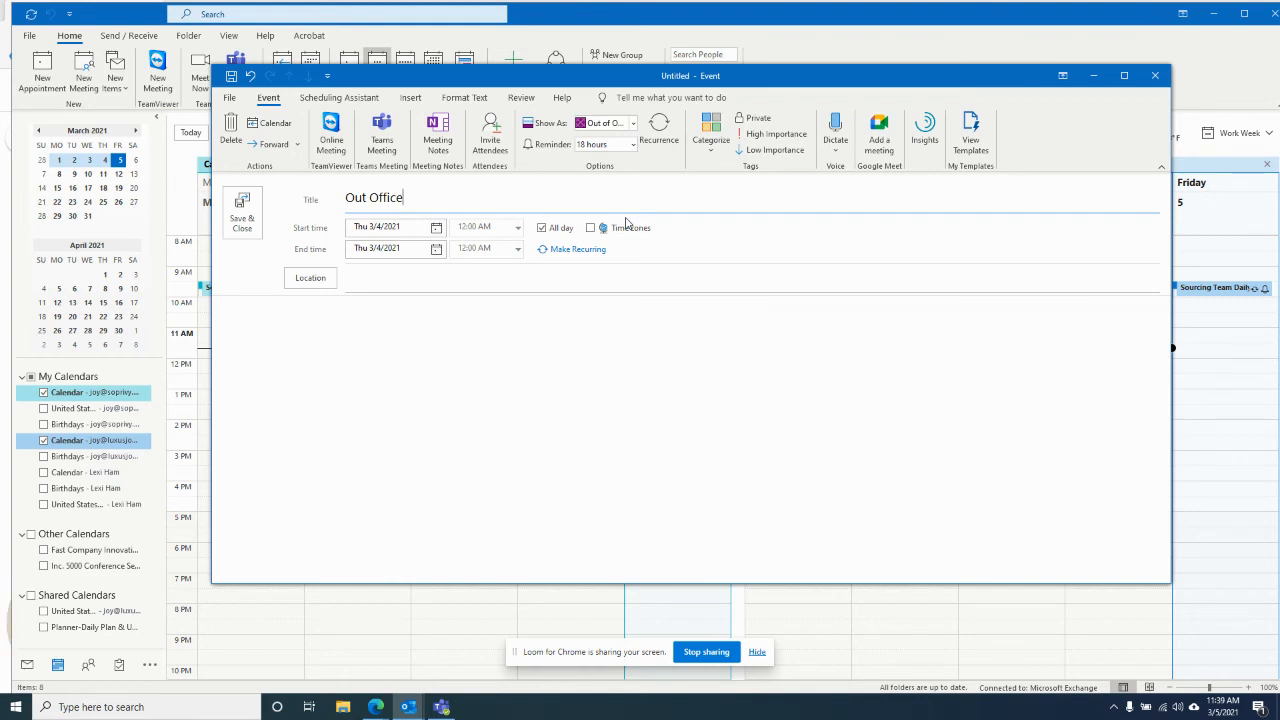
pyautogui.click(250, 221)
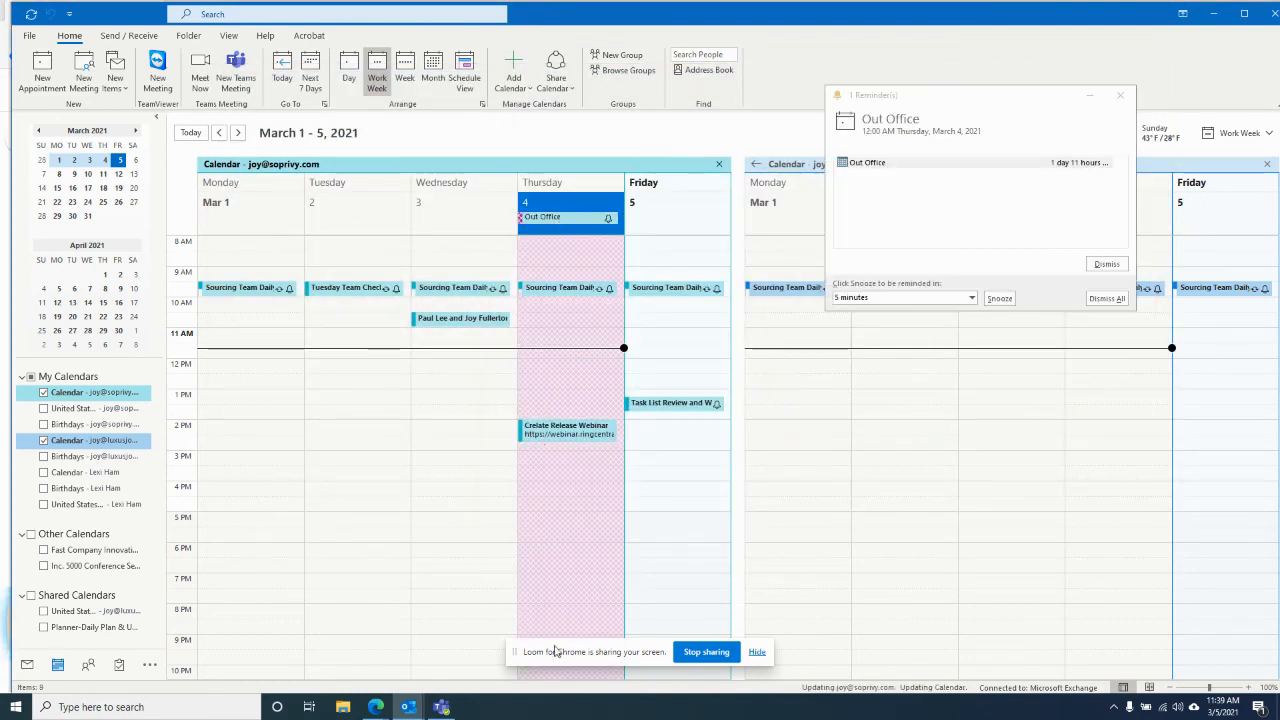
pyautogui.click(1106, 264)
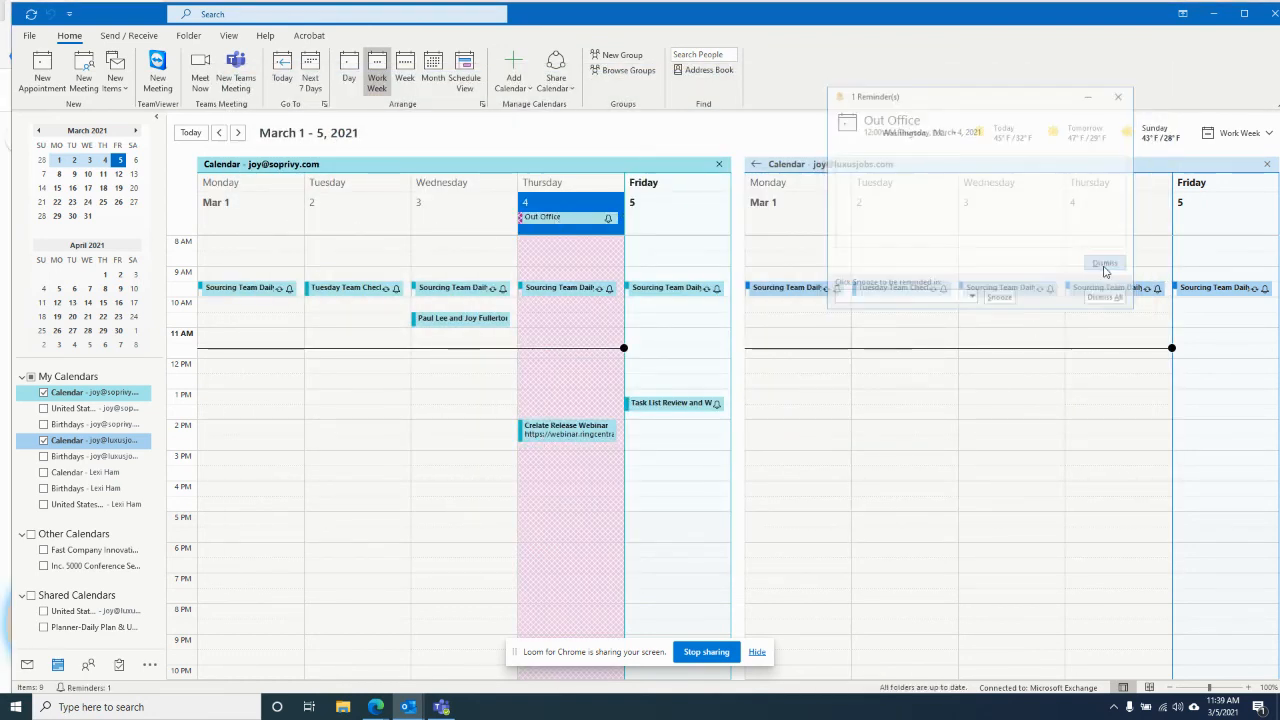
# Change the March 4 "Out Office" event from all day to 11:00 AM until 6:00 PM.
pyautogui.doubleClick(551, 225)
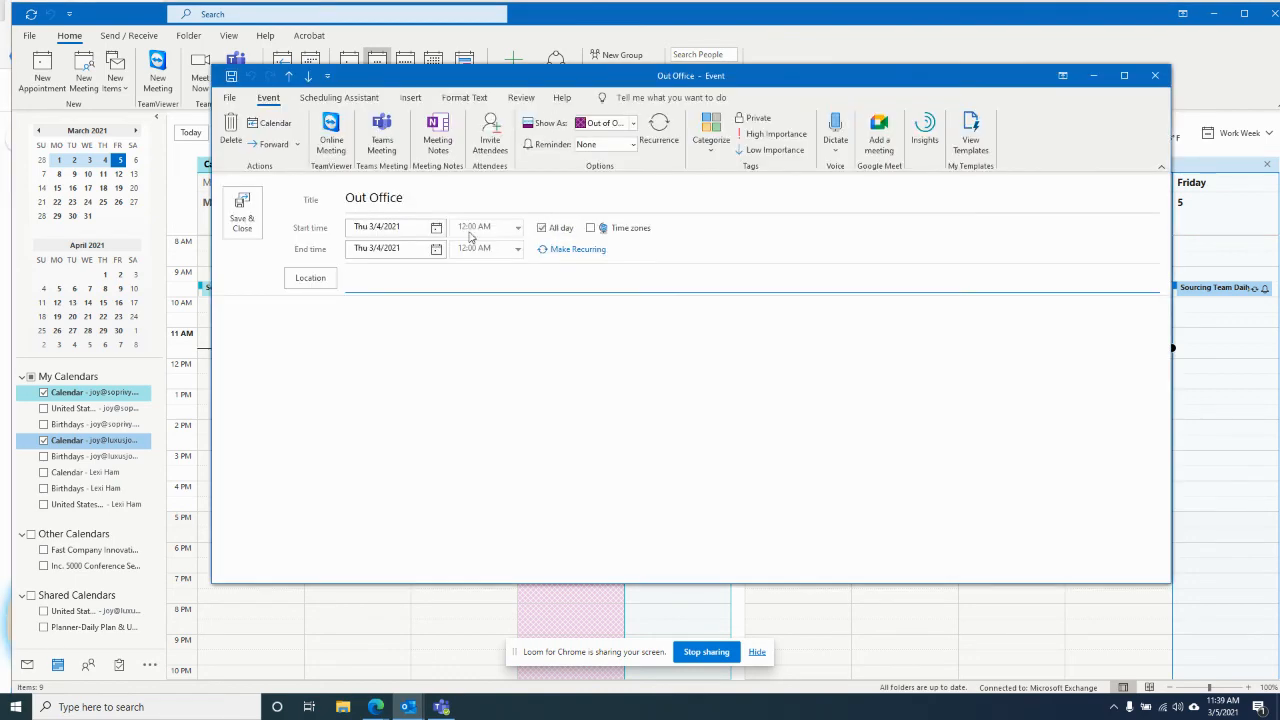
pyautogui.click(541, 228)
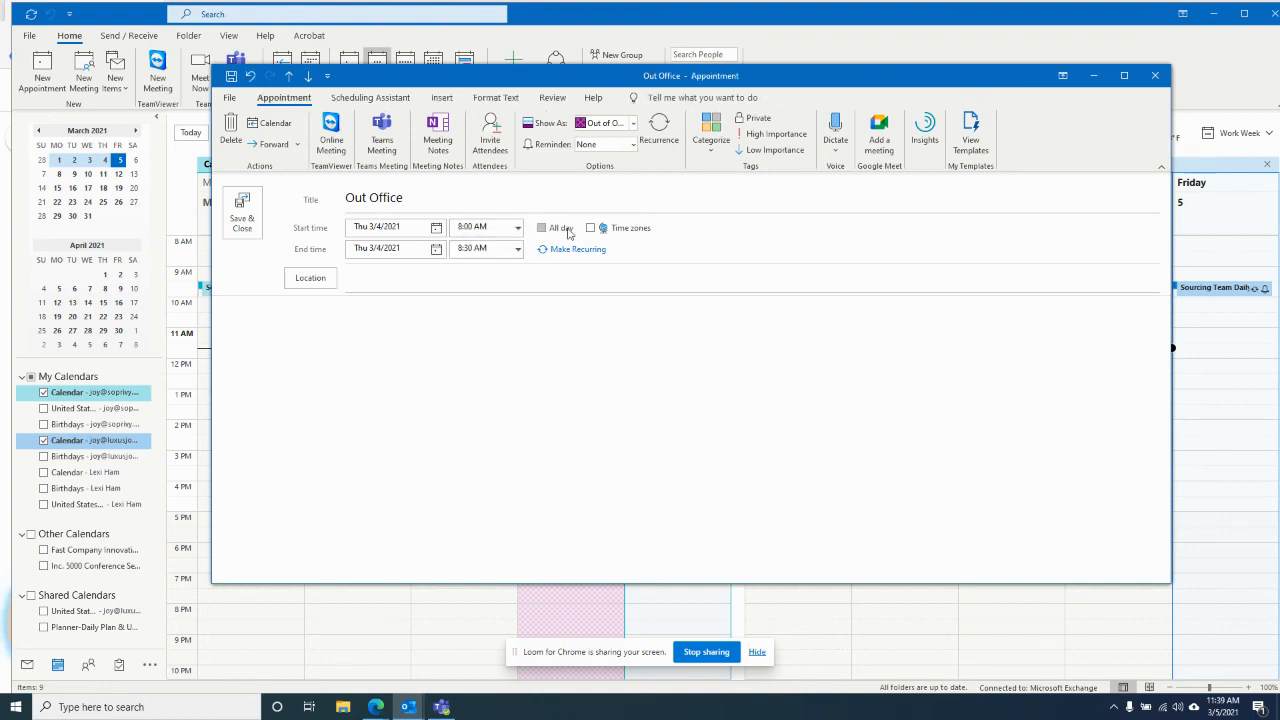
pyautogui.click(517, 228)
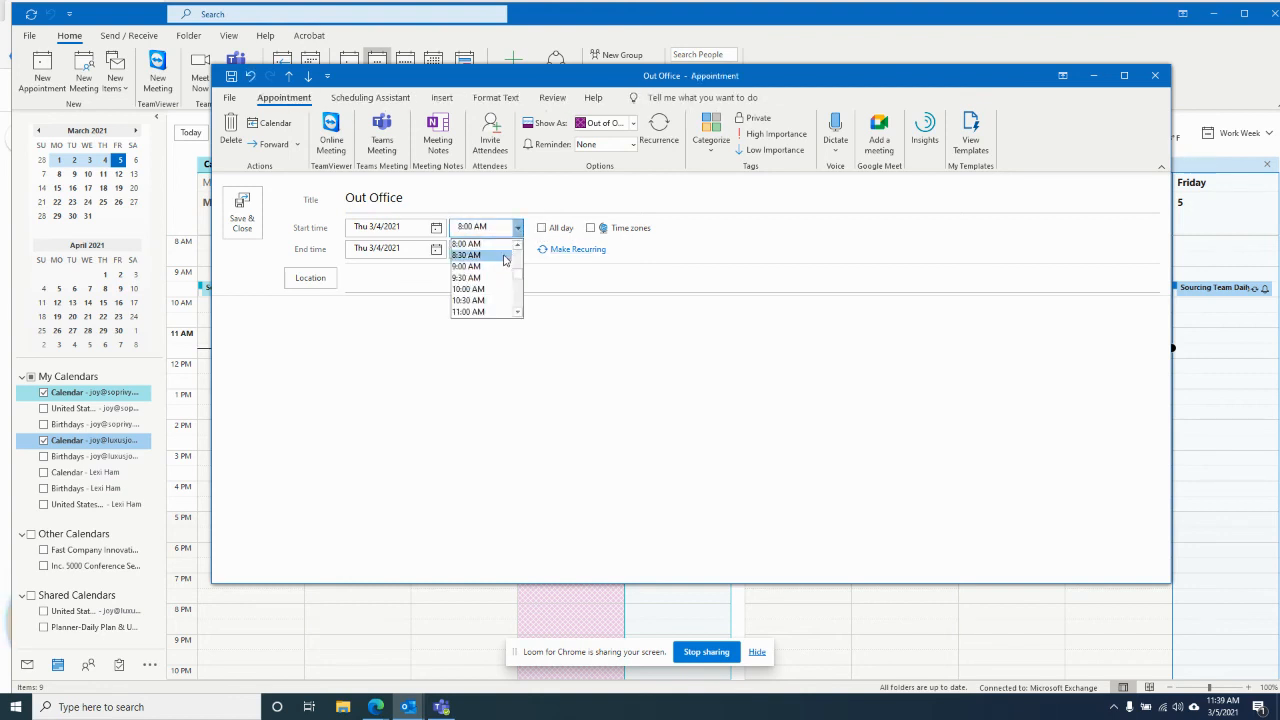
pyautogui.click(495, 311)
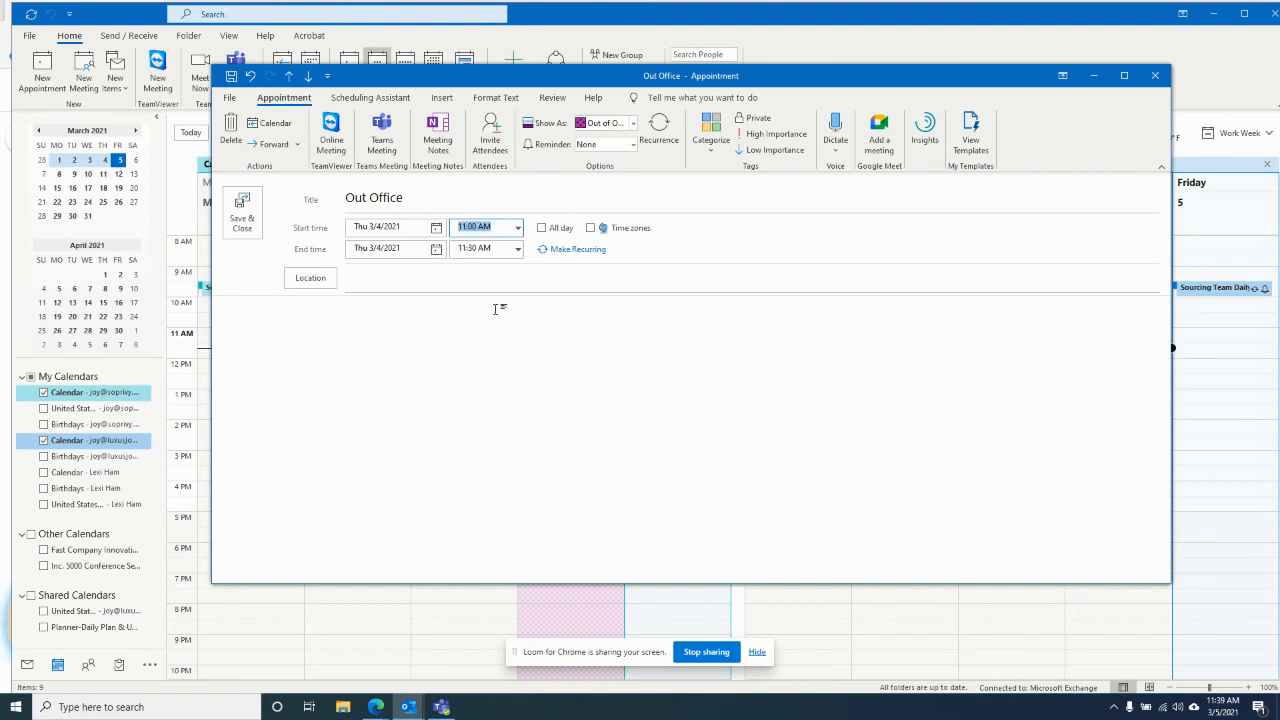
pyautogui.click(518, 249)
pyautogui.scroll(-5, 519, 318)
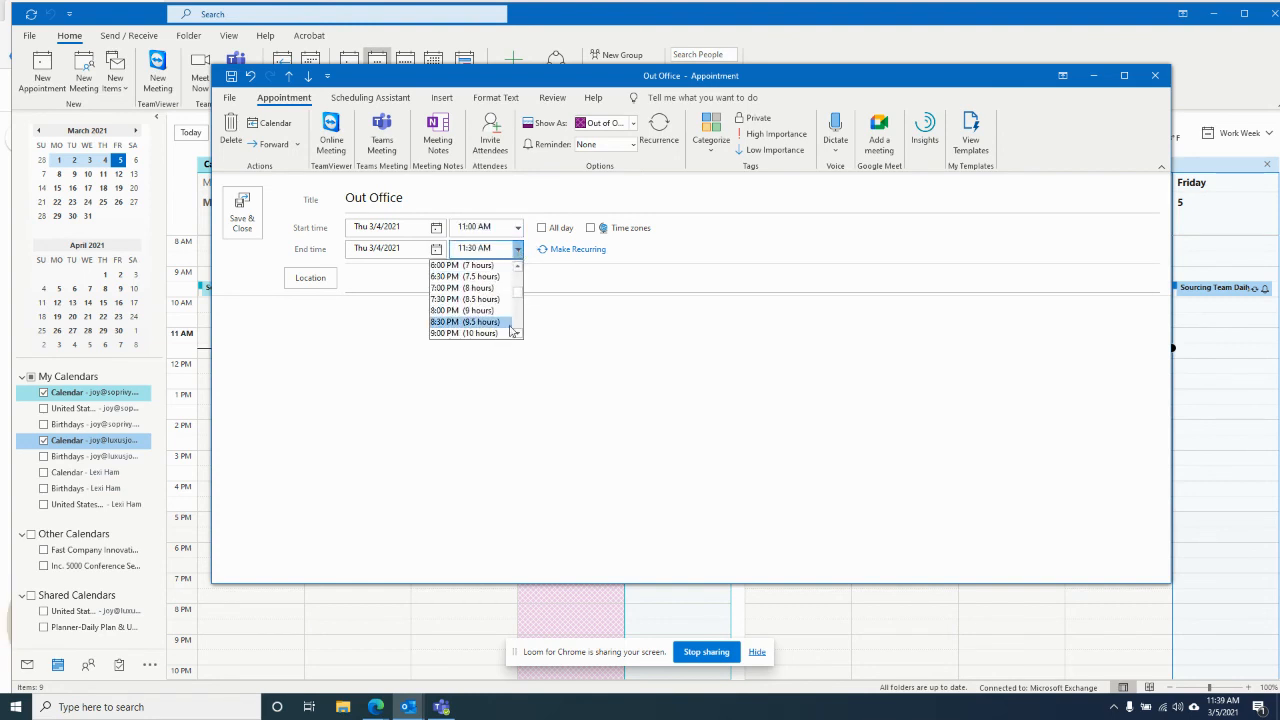
pyautogui.click(476, 266)
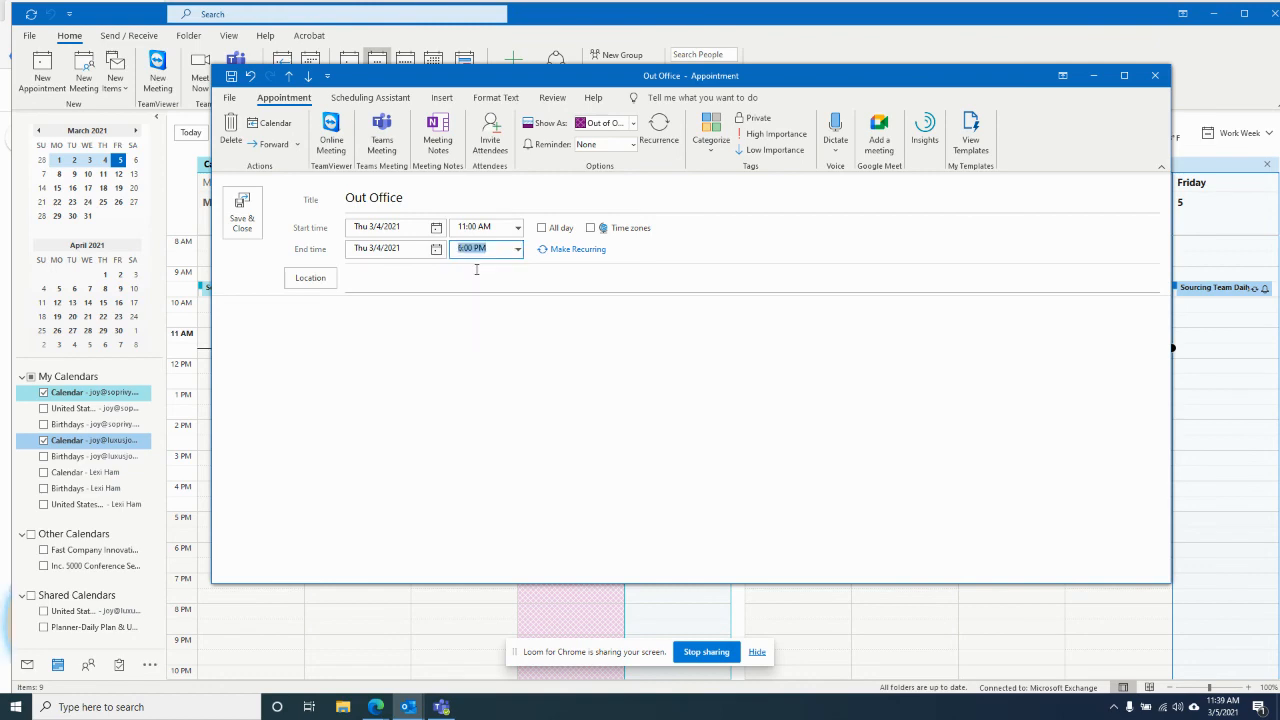
# Save and close the edited "Out Office" appointment on March 4, and check its time block in the work week calendar.
pyautogui.click(240, 220)
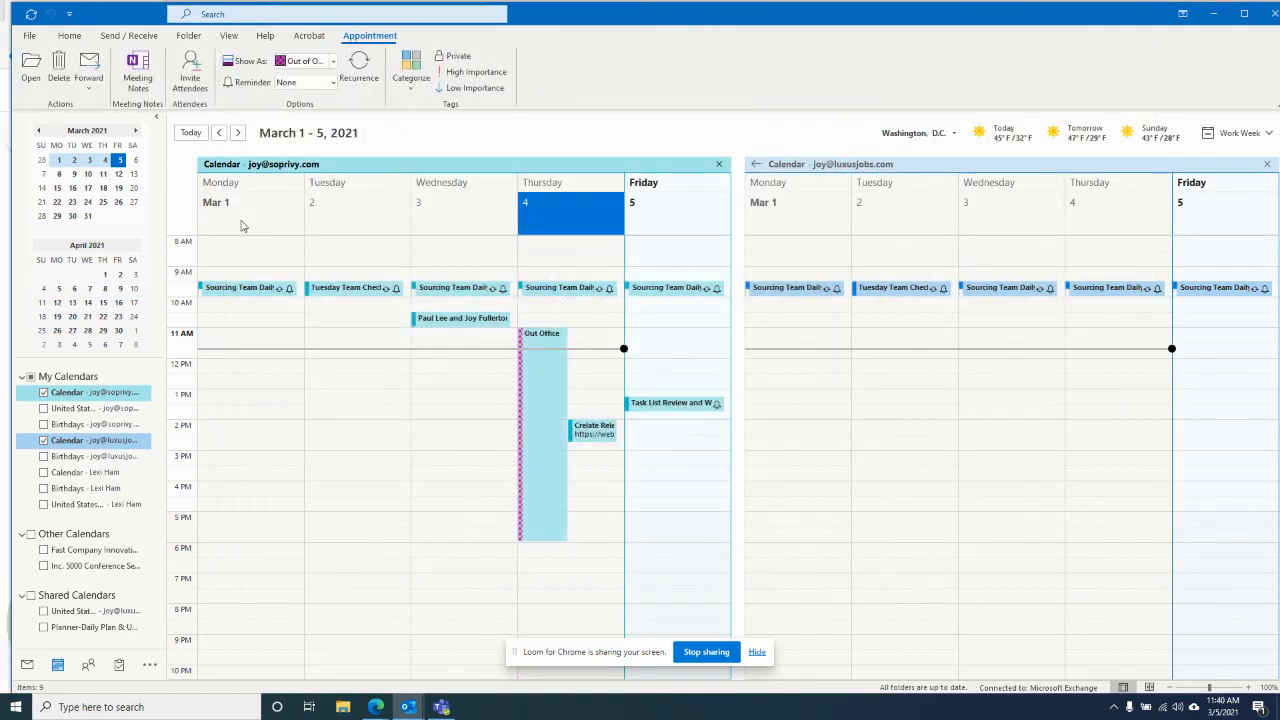
pyautogui.moveTo(546, 449)
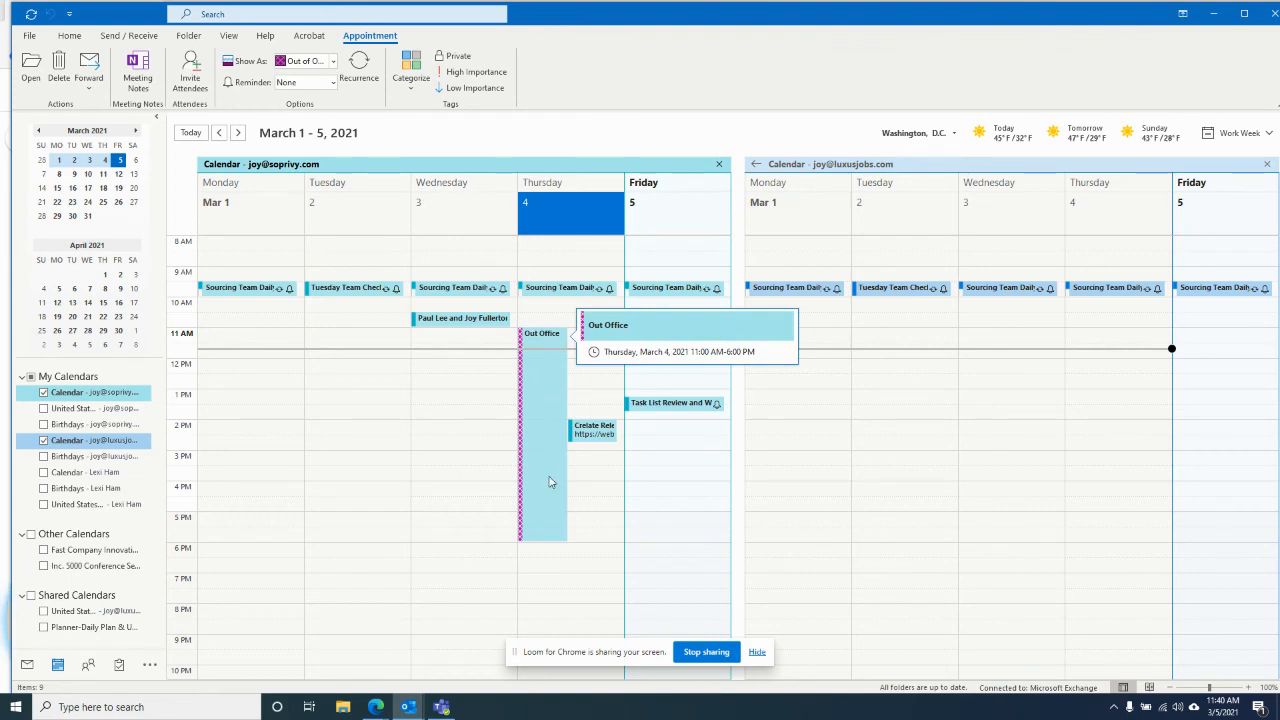
pyautogui.moveTo(549, 517)
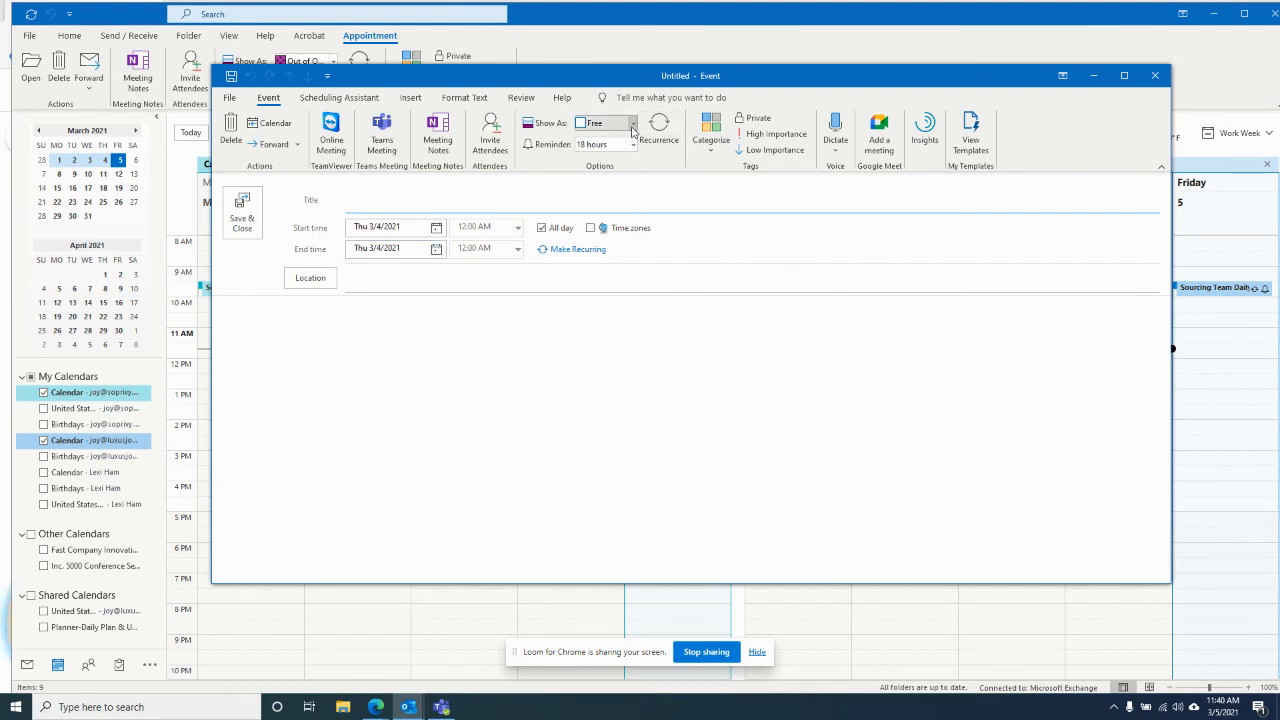
pyautogui.click(632, 124)
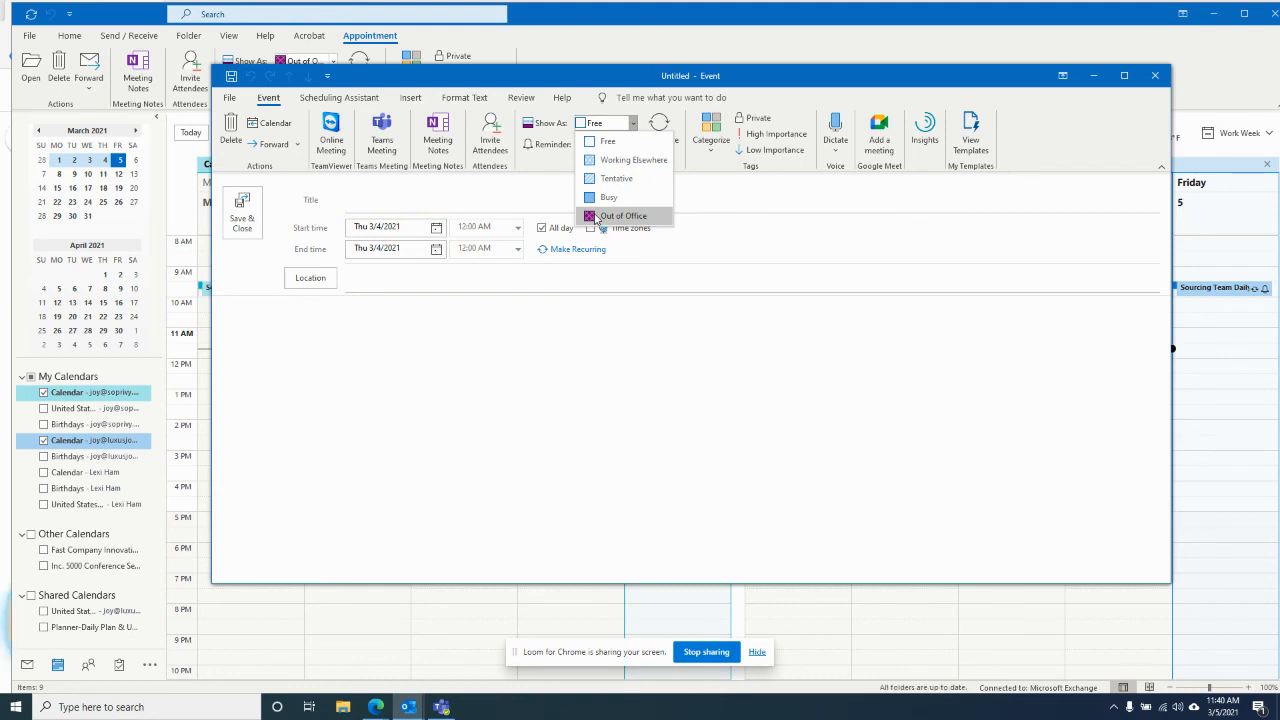
pyautogui.click(619, 333)
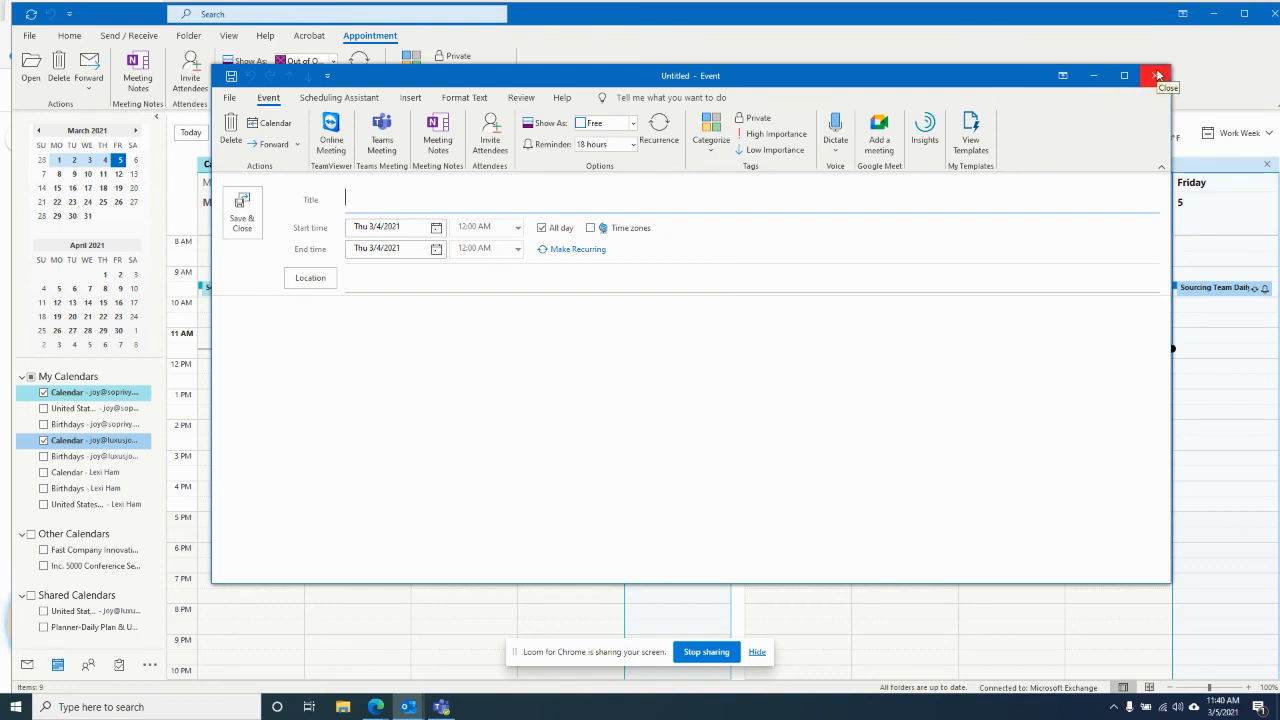
pyautogui.click(1157, 75)
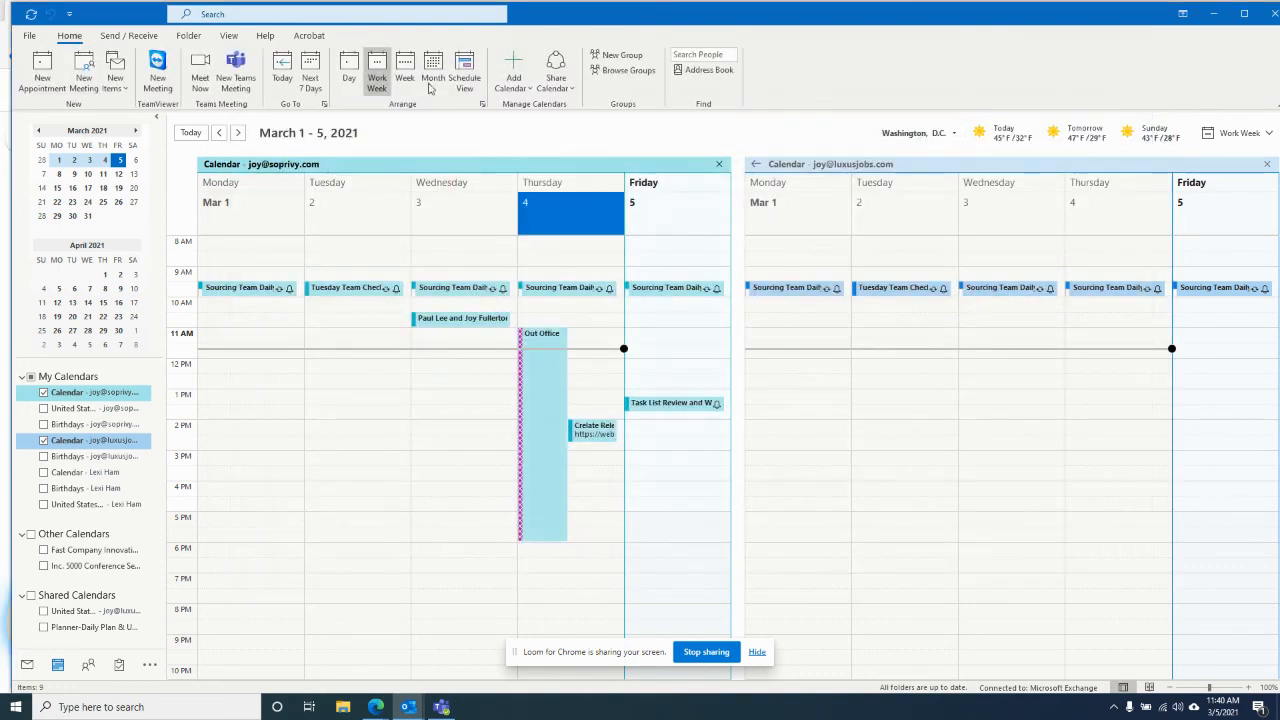
# Minimize Outlook to return to the Google Calendar month view in the browser.
pyautogui.click(1213, 14)
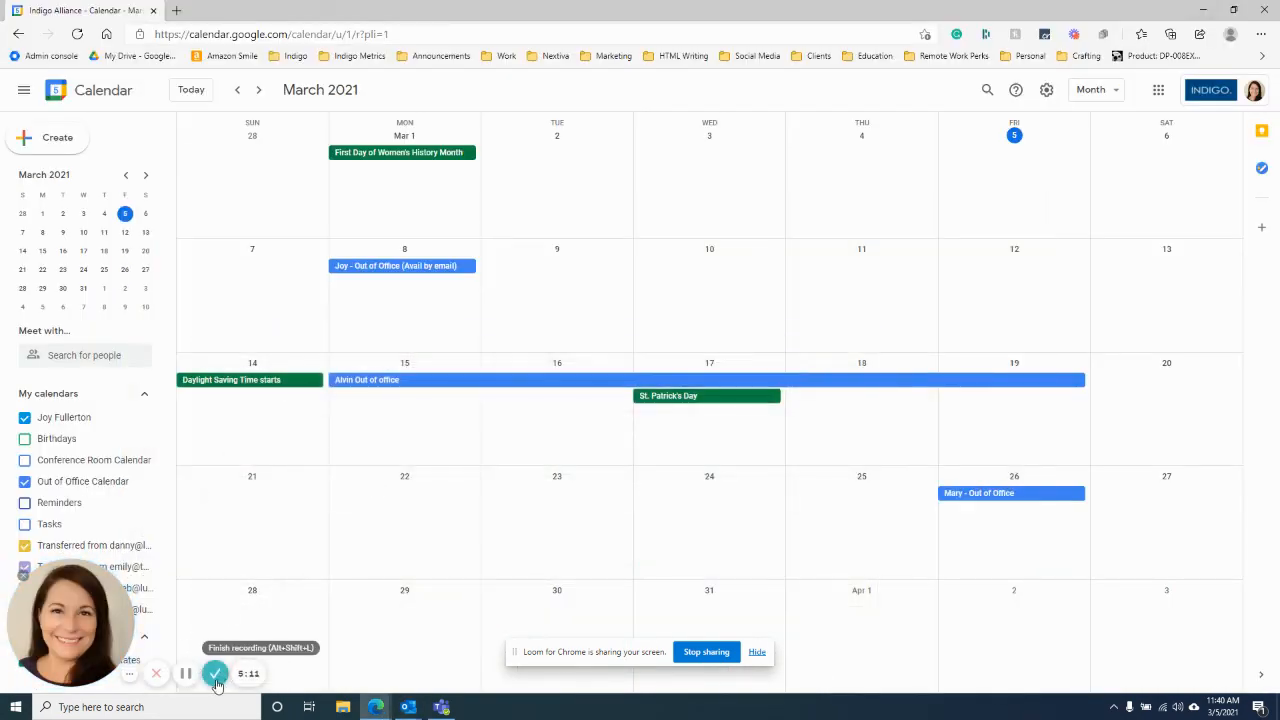